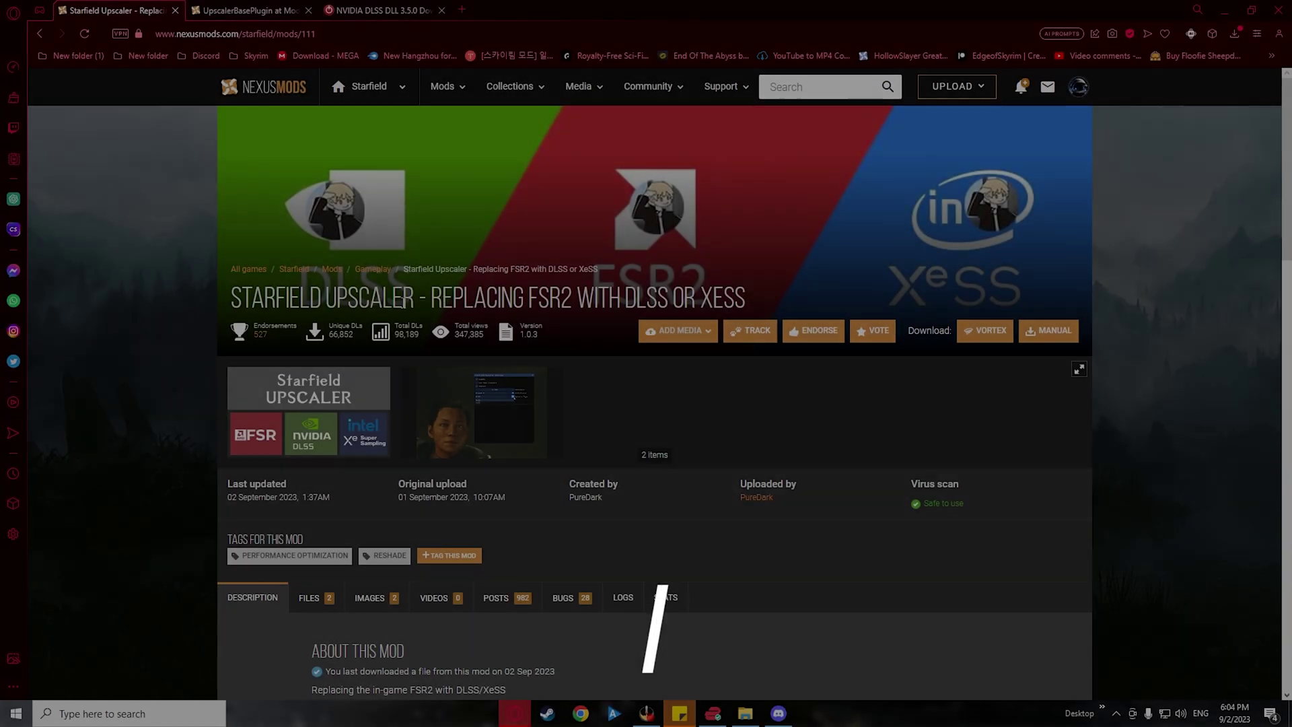
- Compare the ReShade and Standalone versions in the Starfield Upscaler mod's Files list
scroll(516, 361, "down", 1)
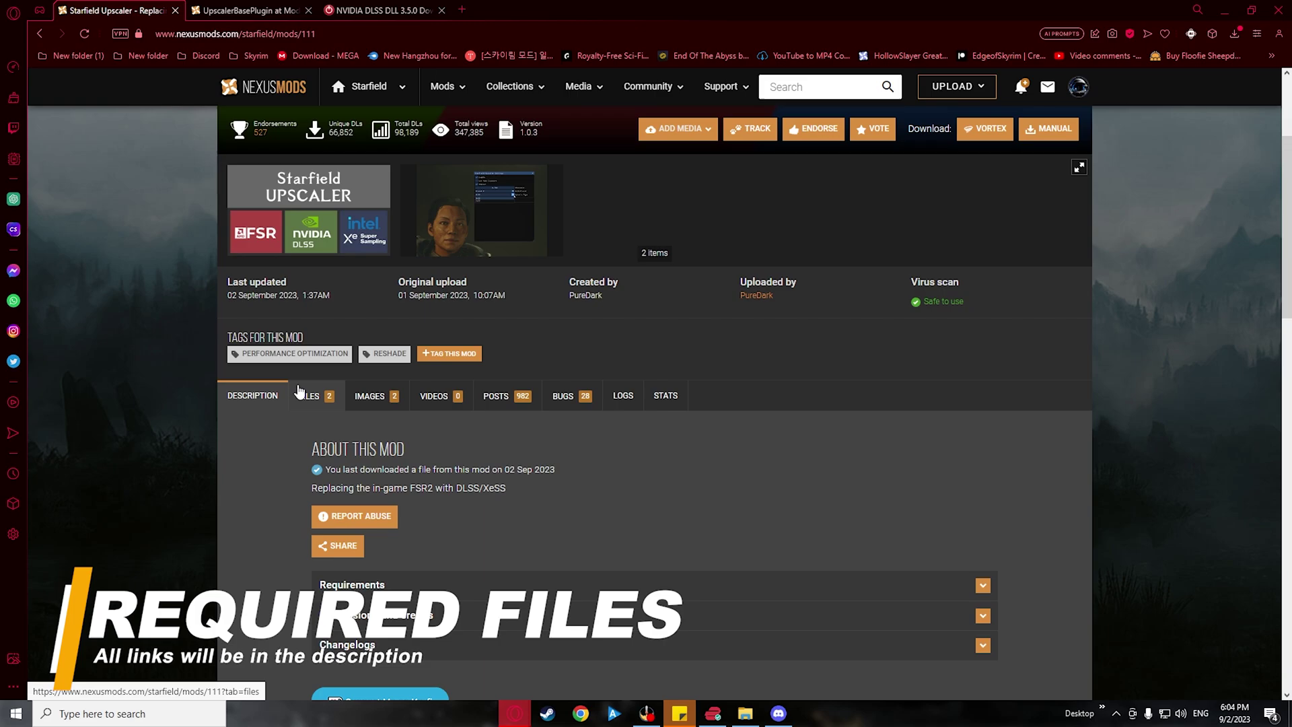
left_click(325, 392)
scroll(404, 337, "down", 4)
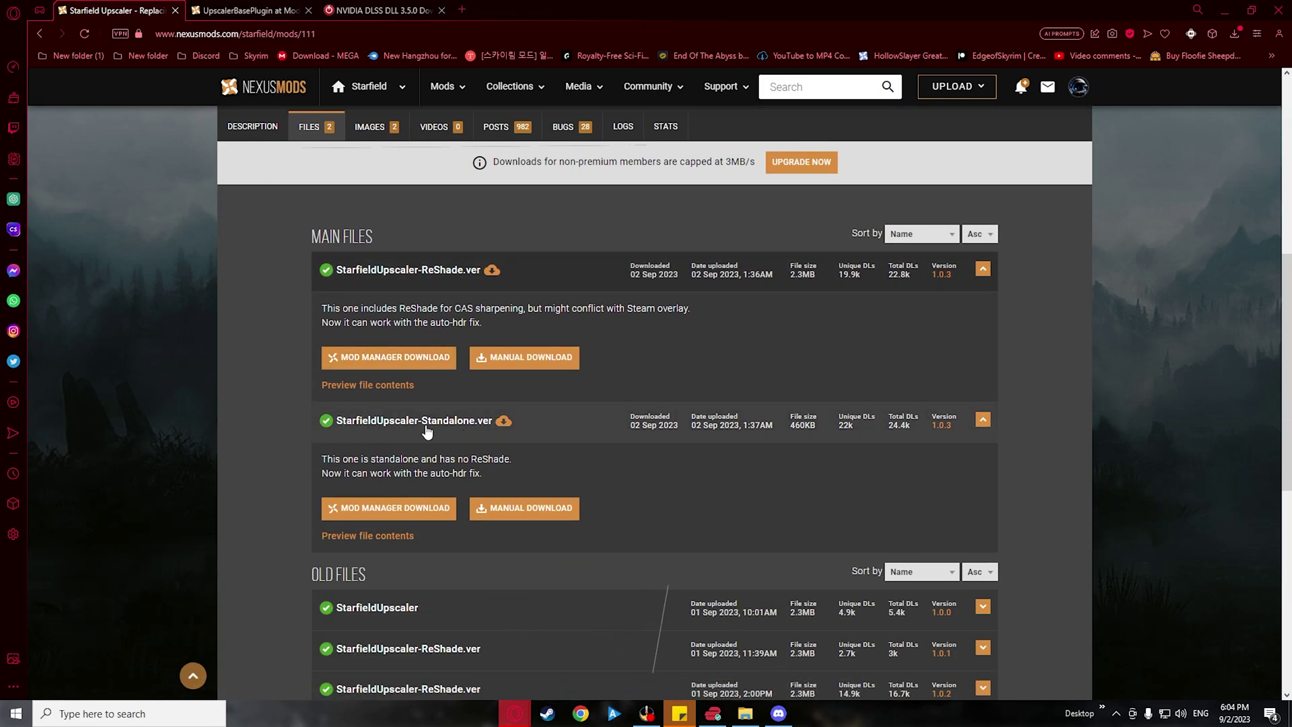
scroll(316, 237, "down", 1)
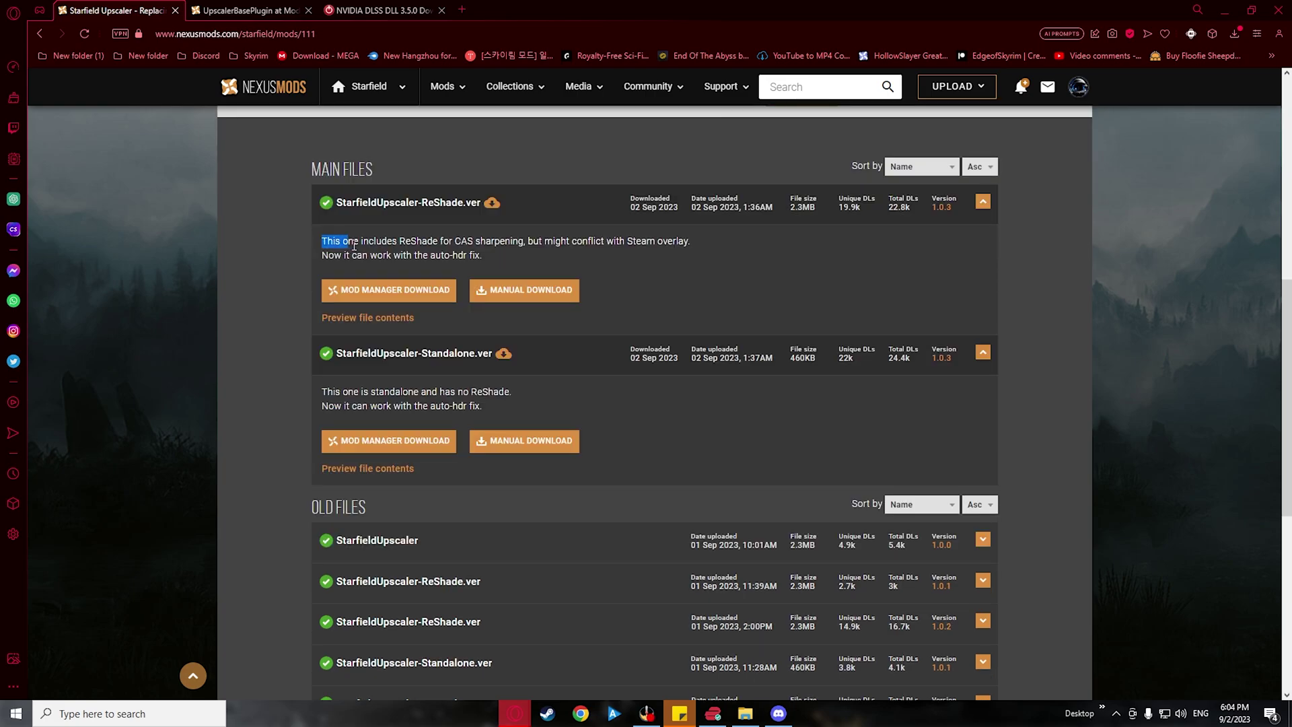
left_click_drag(354, 246, 486, 261)
left_click_drag(498, 408, 369, 404)
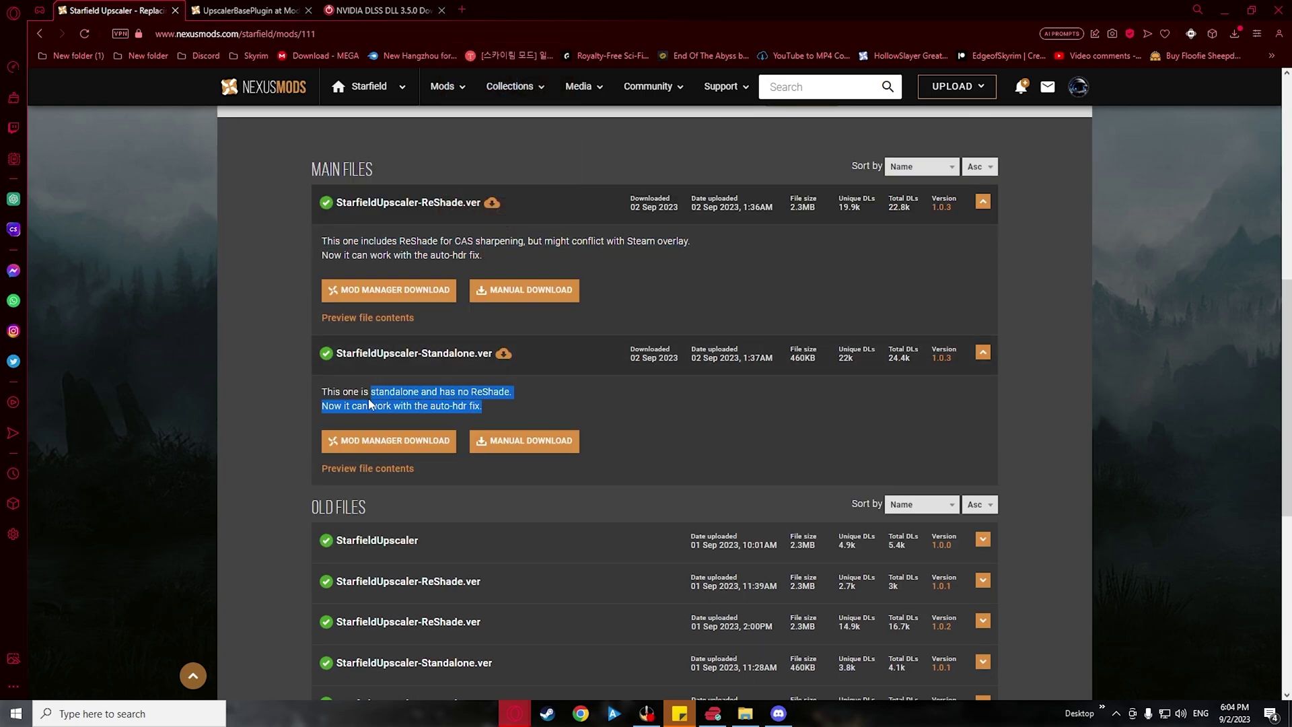
- Download the StarfieldUpscaler-ReShade.ver zip through Manual Download and Slow Download
left_click(272, 293)
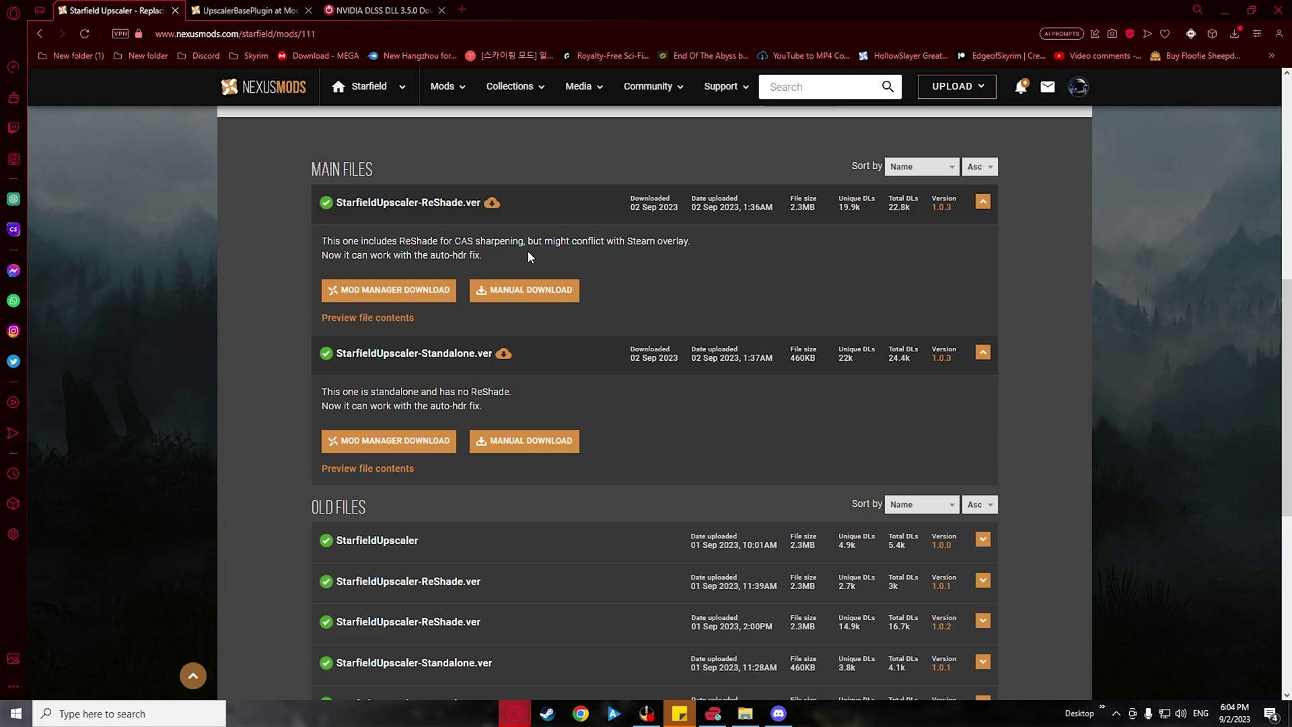
left_click(508, 296)
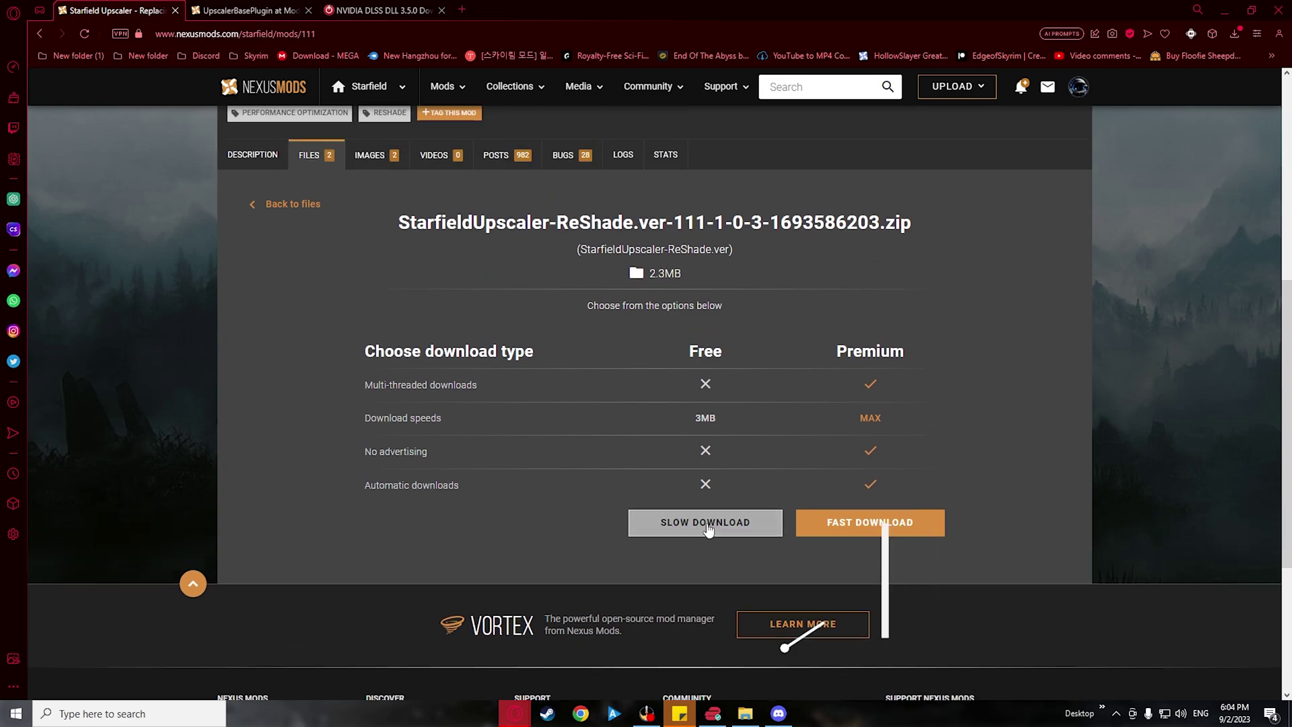
left_click(708, 529)
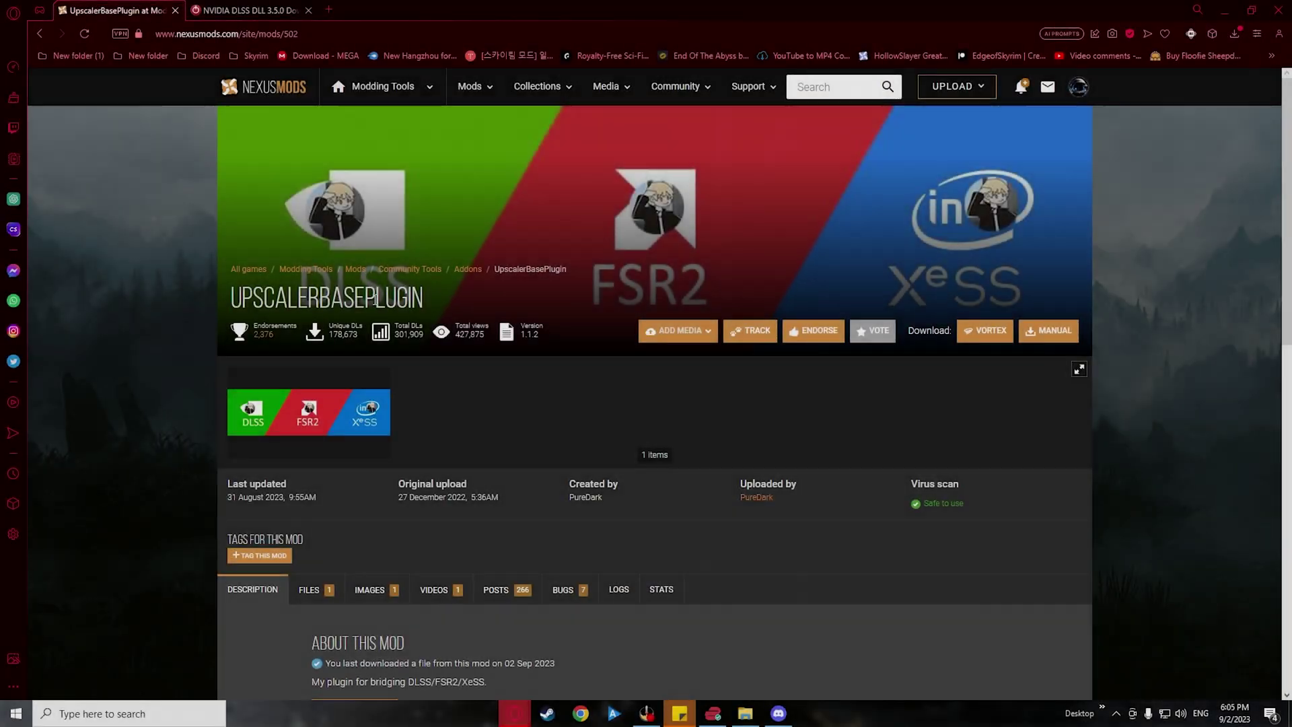
- Download UpscalerBasePlugin-502-1-1-2-1693443305.zip from the plugin's Files list with Slow Download
scroll(374, 350, "down", 5)
left_click(323, 254)
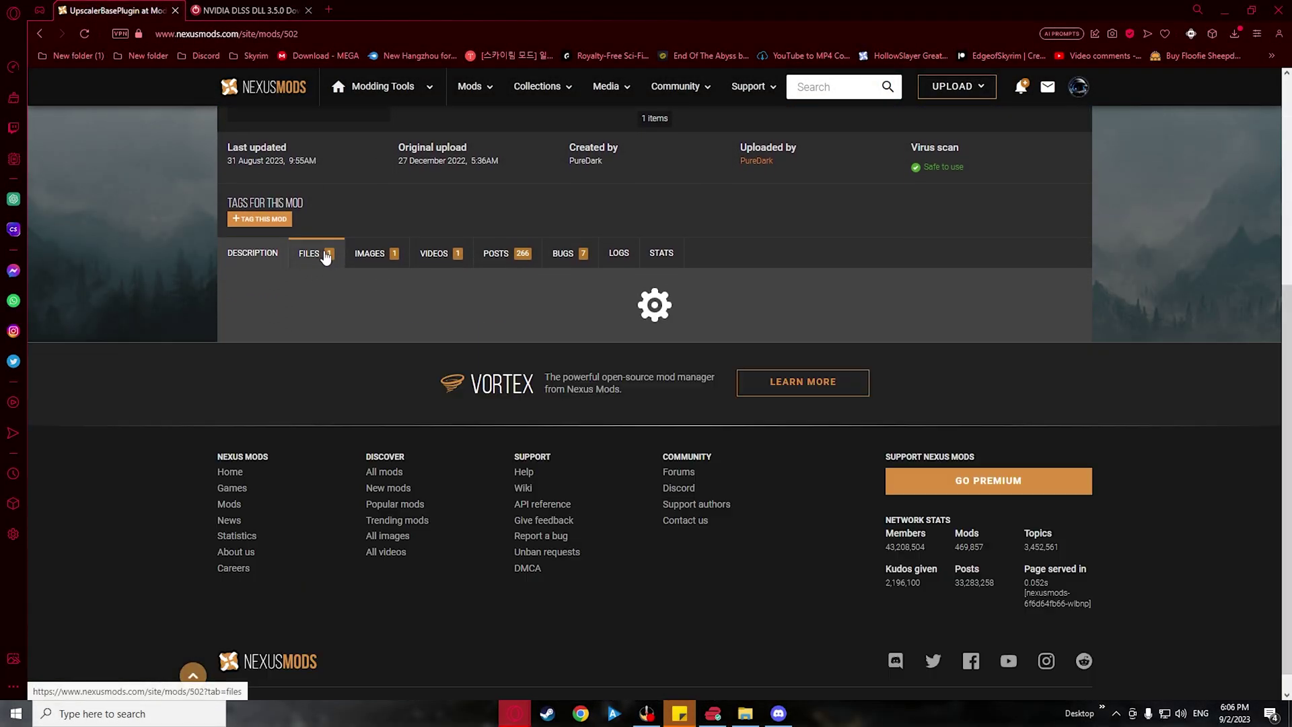
left_click(535, 471)
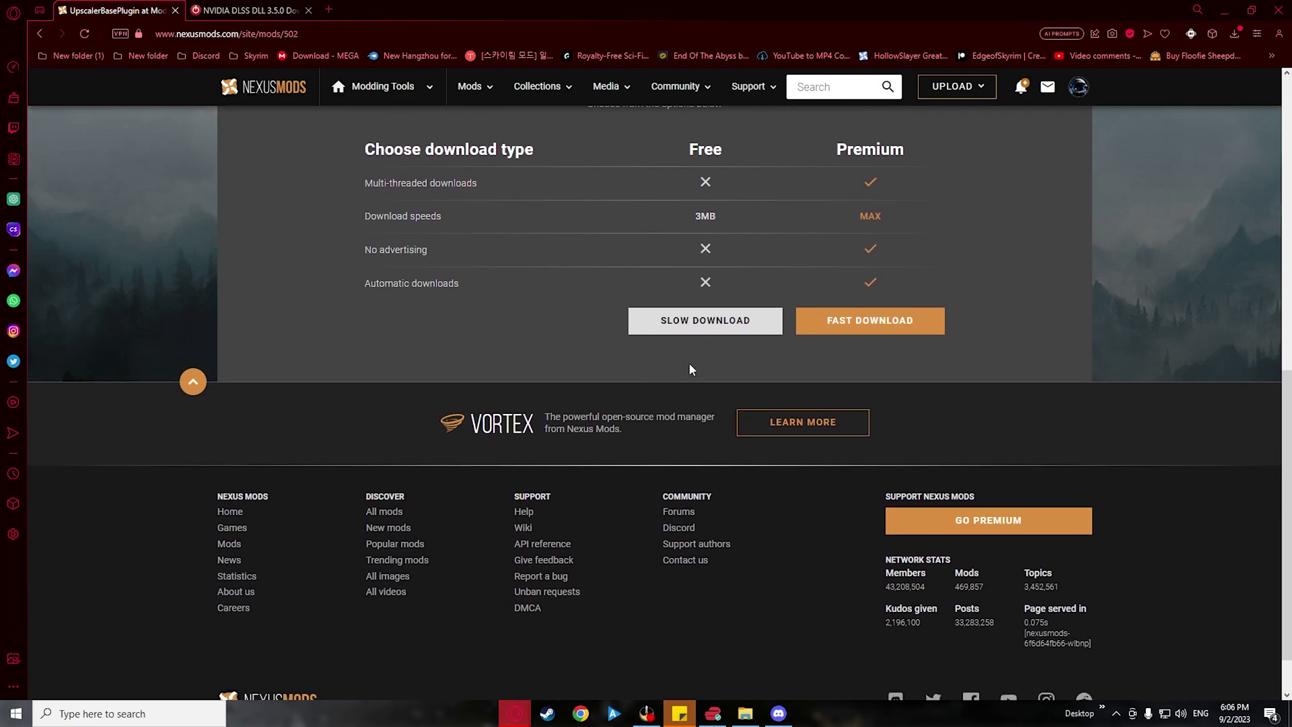
left_click(699, 321)
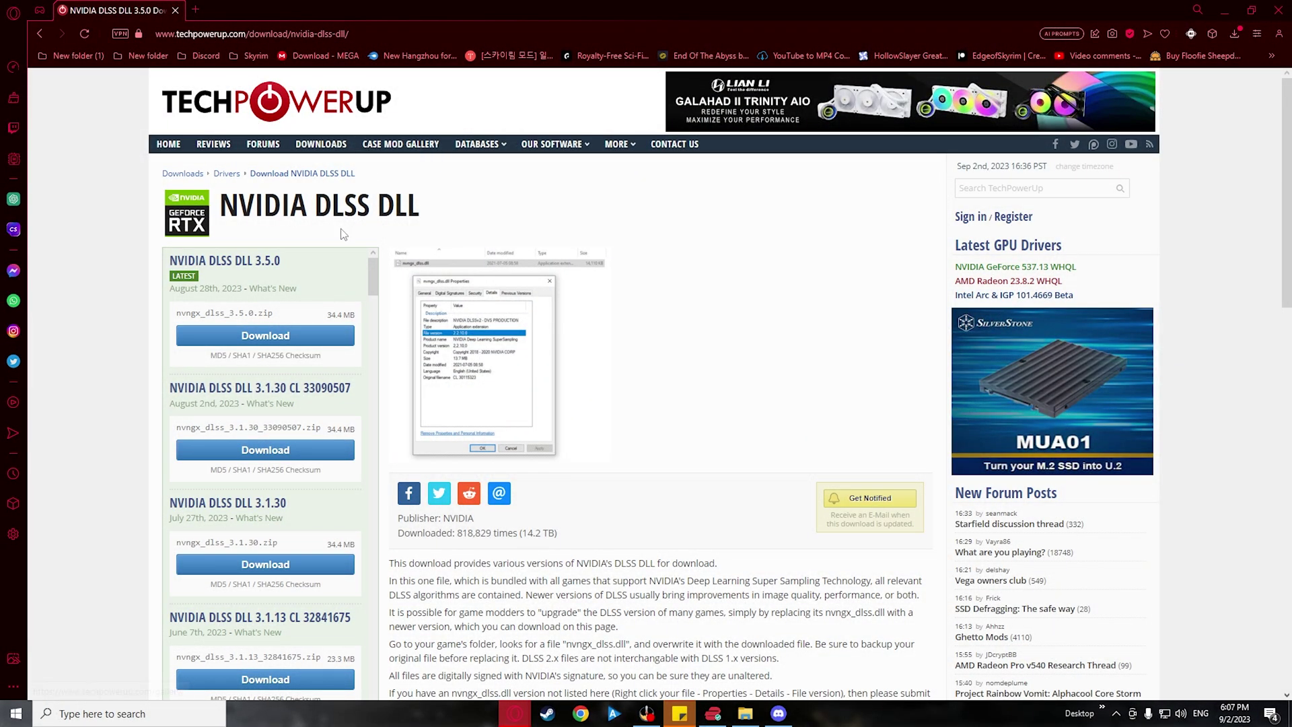
- Compare DLSS DLL versions, then download nvngx_dlss_3.5.0.zip from TechPowerUp's US-3 server
mouse_move(295, 258)
left_mouse_down()
mouse_move(180, 262)
mouse_move(292, 264)
left_mouse_up()
scroll(292, 263, "down", 10)
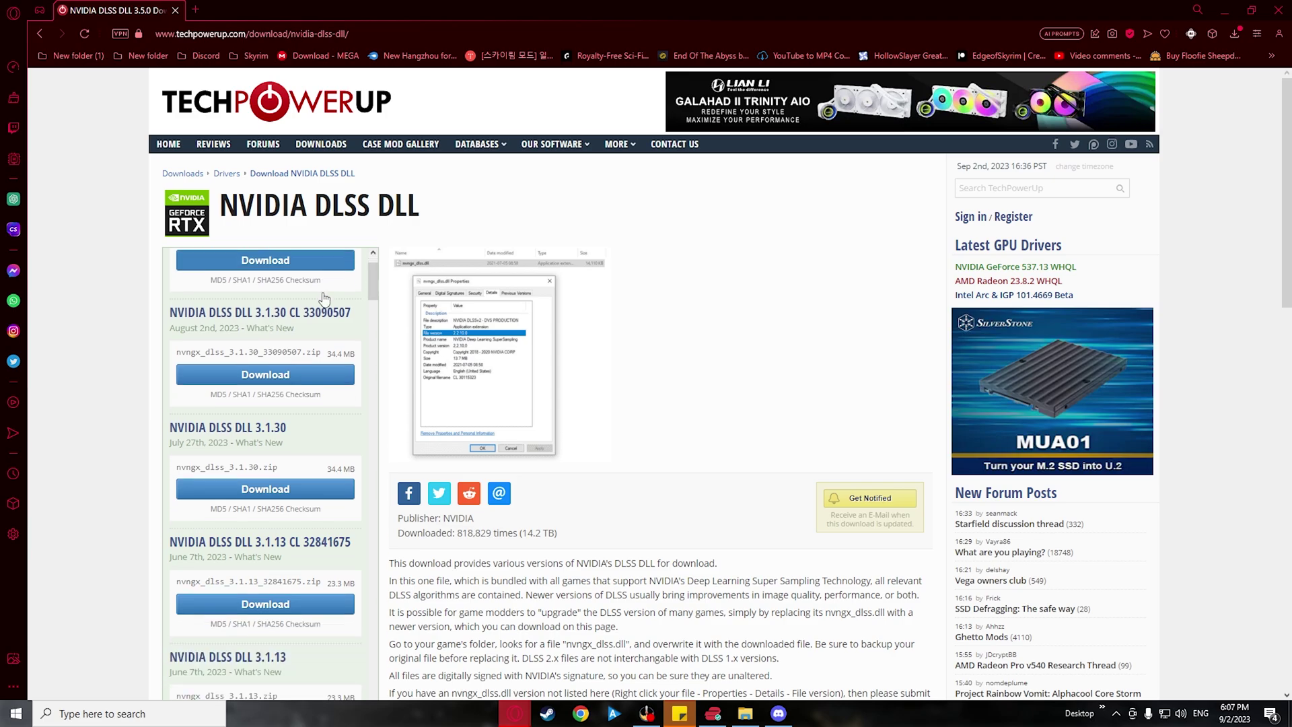
scroll(311, 323, "down", 5)
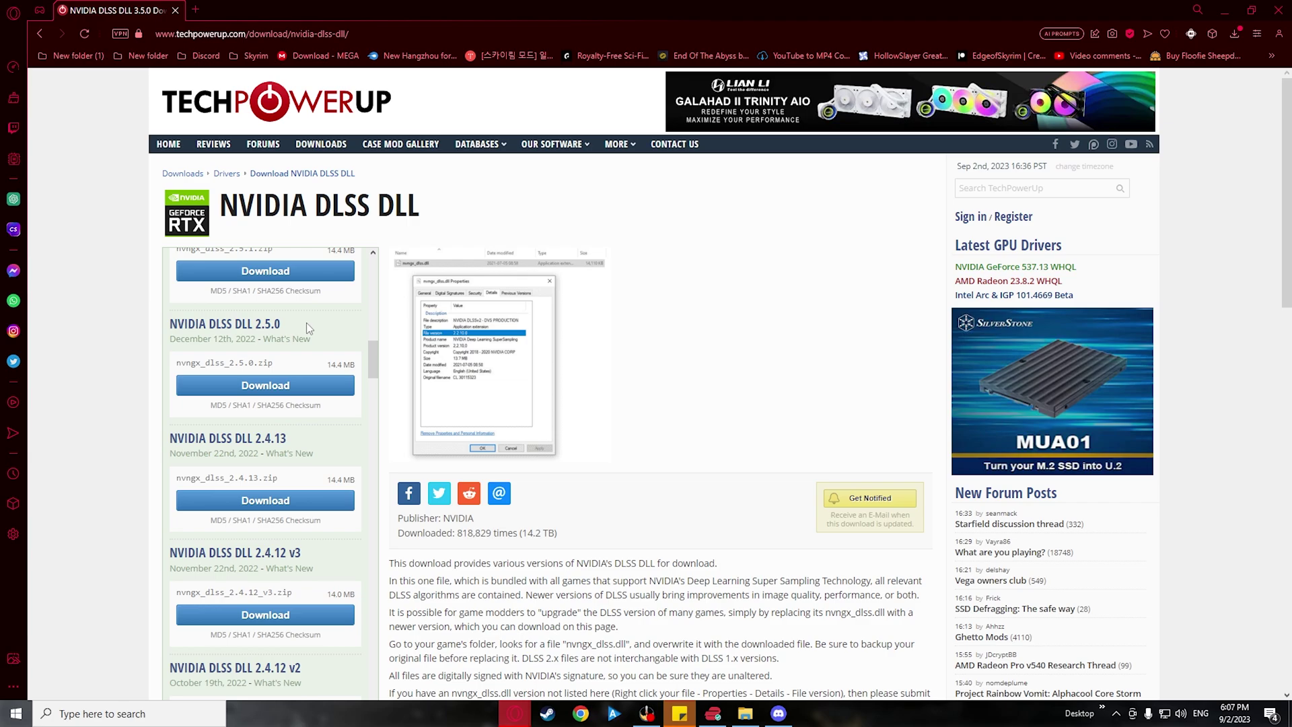
left_click_drag(289, 347, 172, 345)
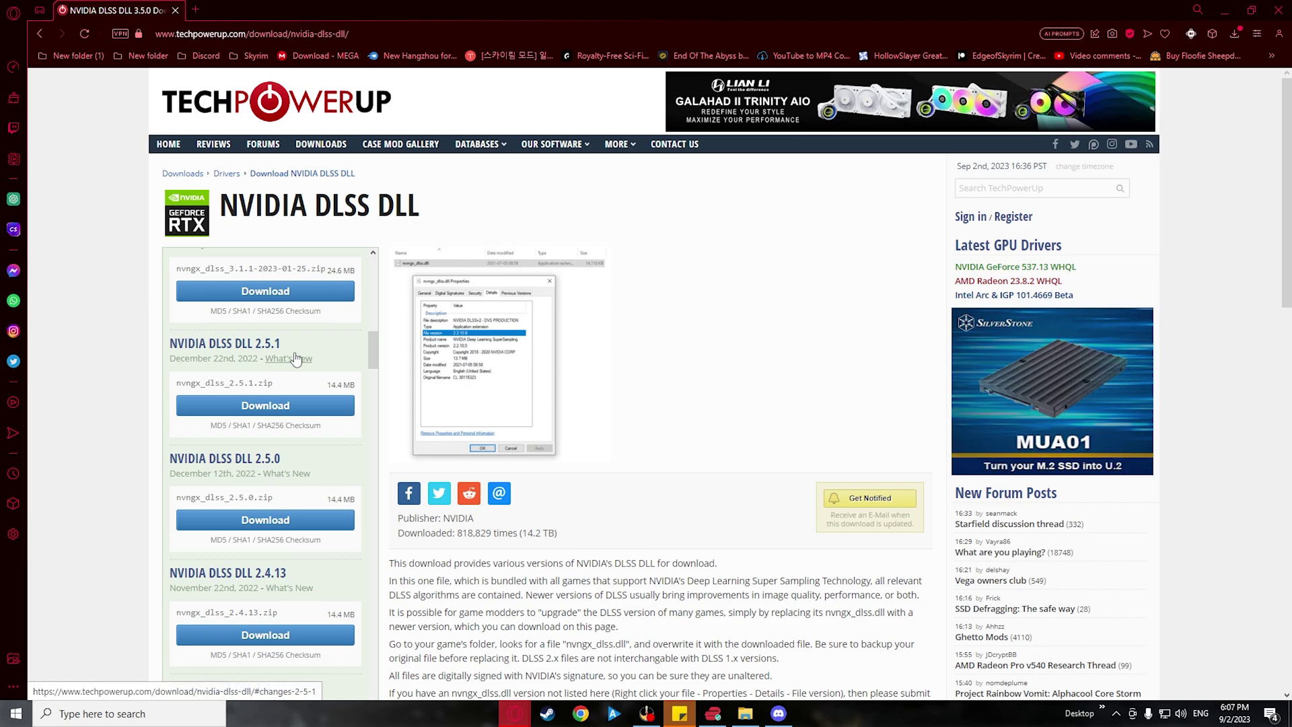
scroll(253, 338, "up", 5)
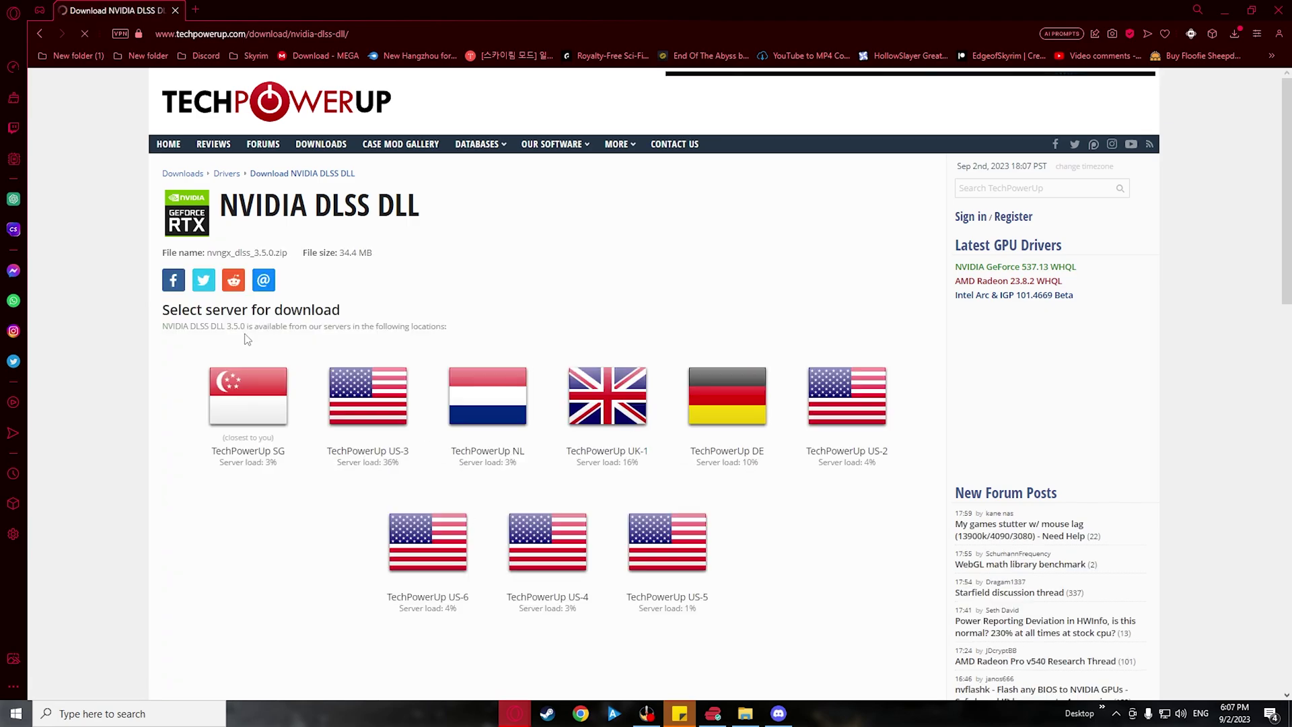
left_click(369, 418)
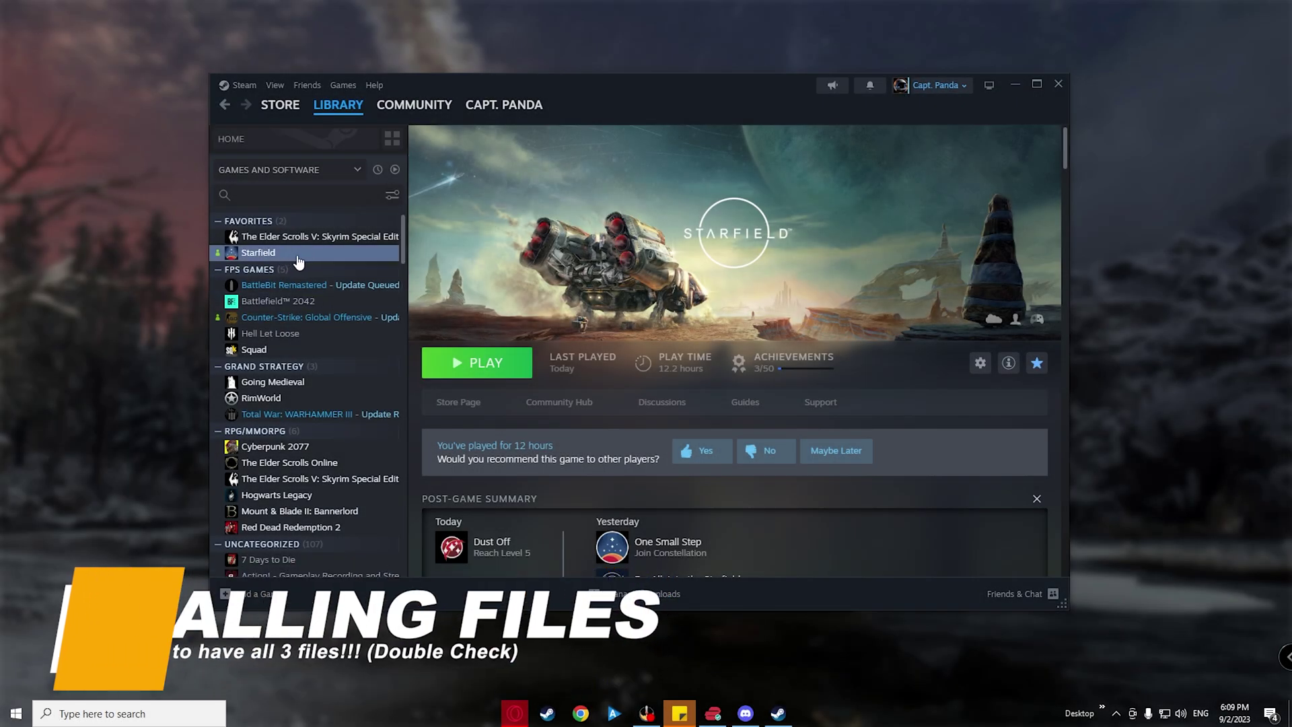
- Open Starfield's install folder in Explorer via Manage > Browse local files and reposition it
right_click(296, 256)
mouse_move(325, 339)
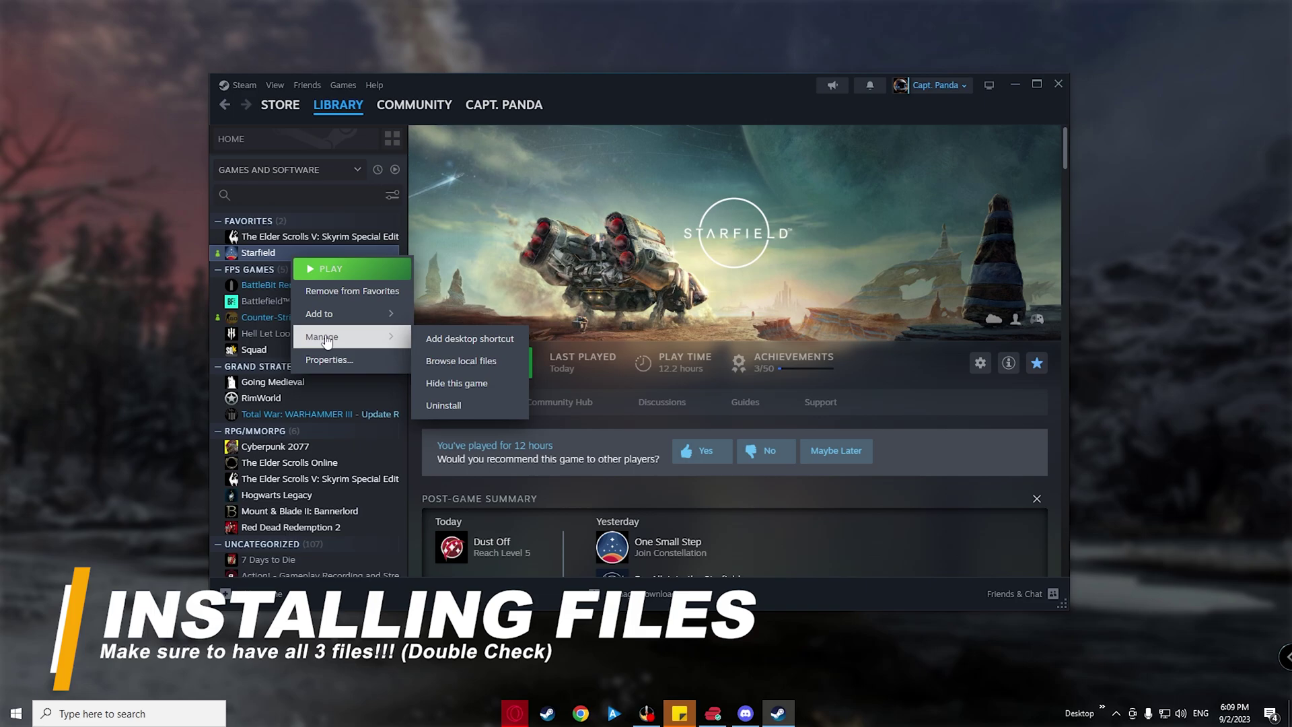
left_click(460, 362)
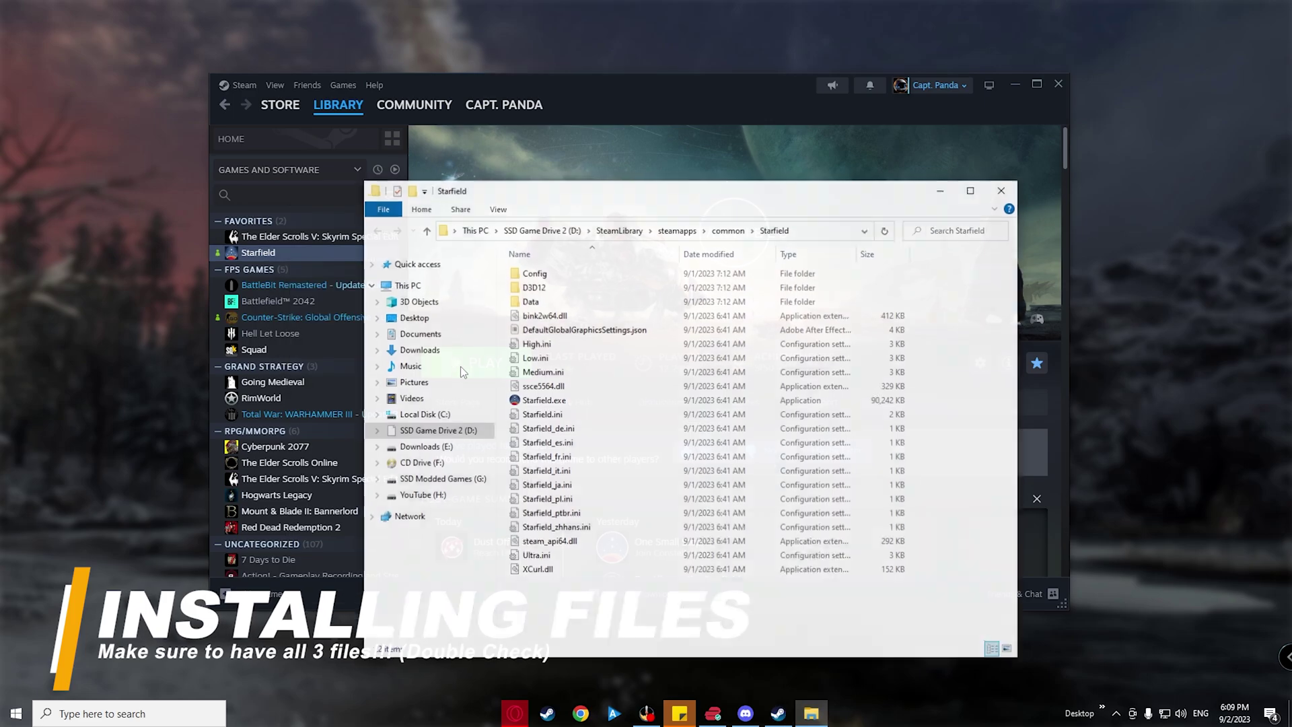
left_click_drag(582, 201, 537, 159)
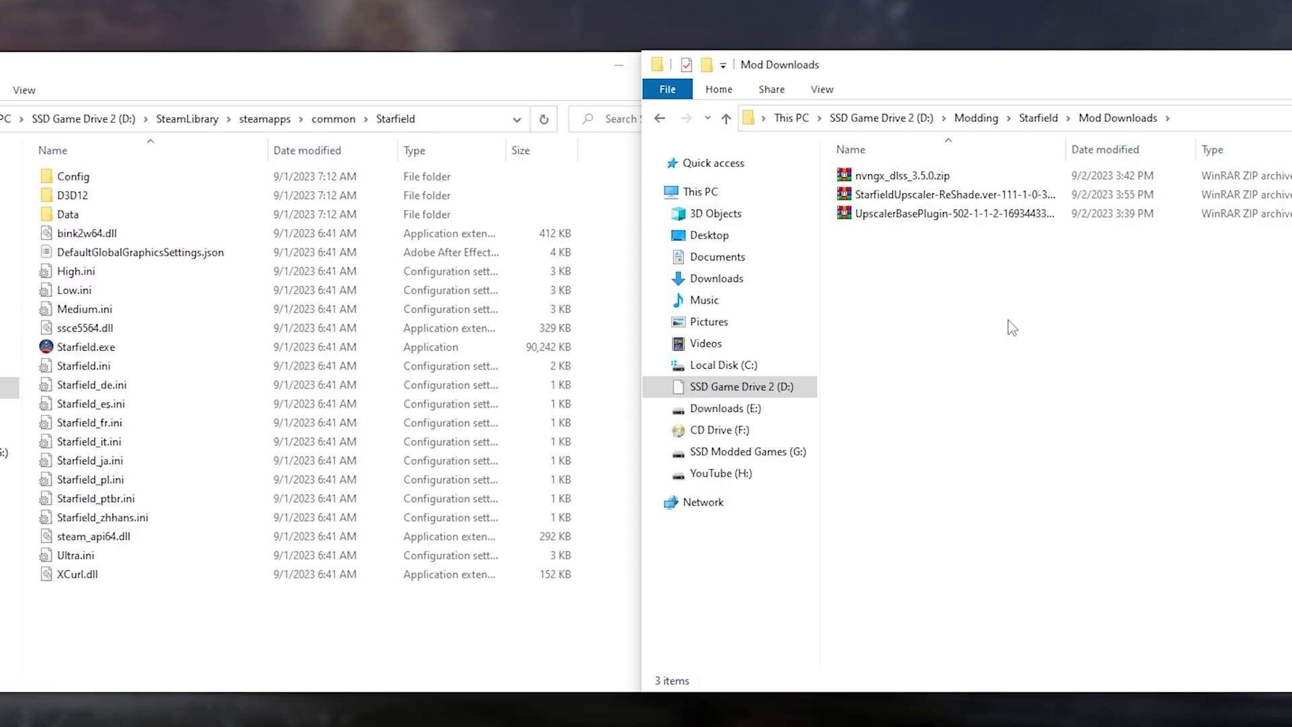
- Extract all six StarfieldUpscaler ReShade archive items into the Starfield game folder
left_click(961, 195)
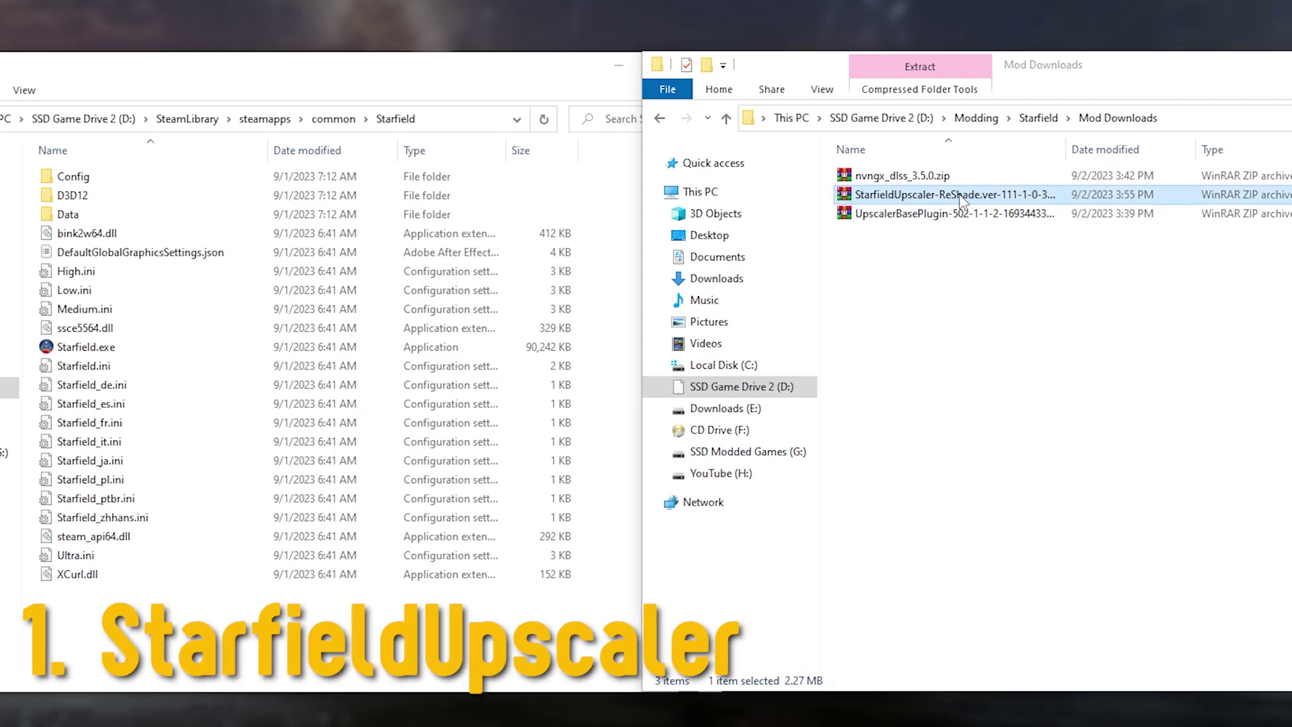
double_click(960, 196)
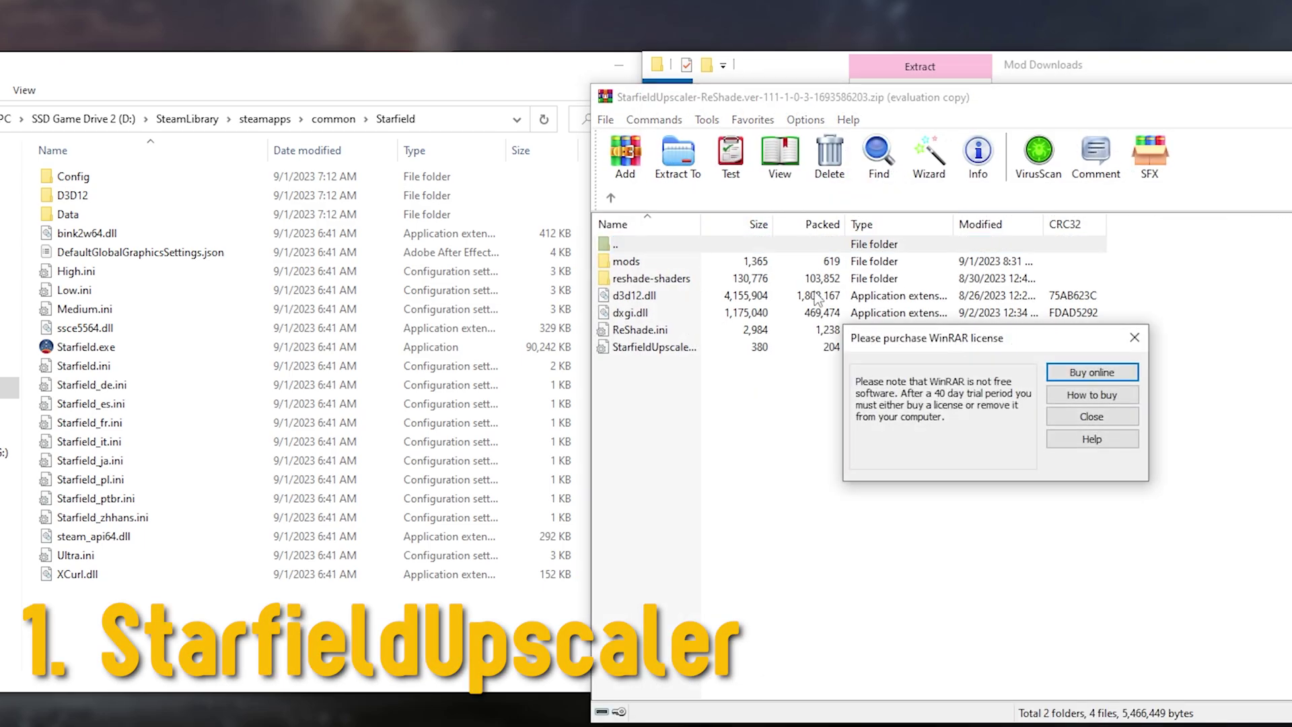
left_click(1135, 338)
left_click_drag(700, 389, 675, 268)
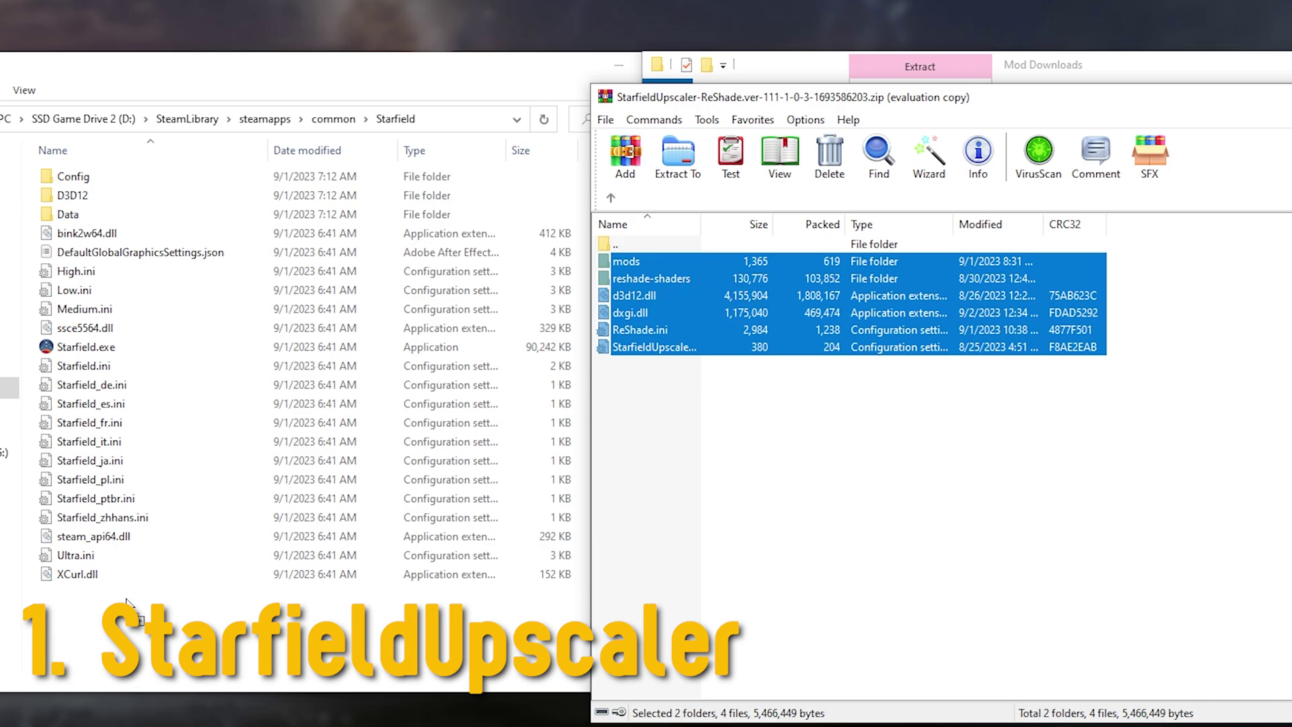
left_click_drag(128, 601, 128, 603)
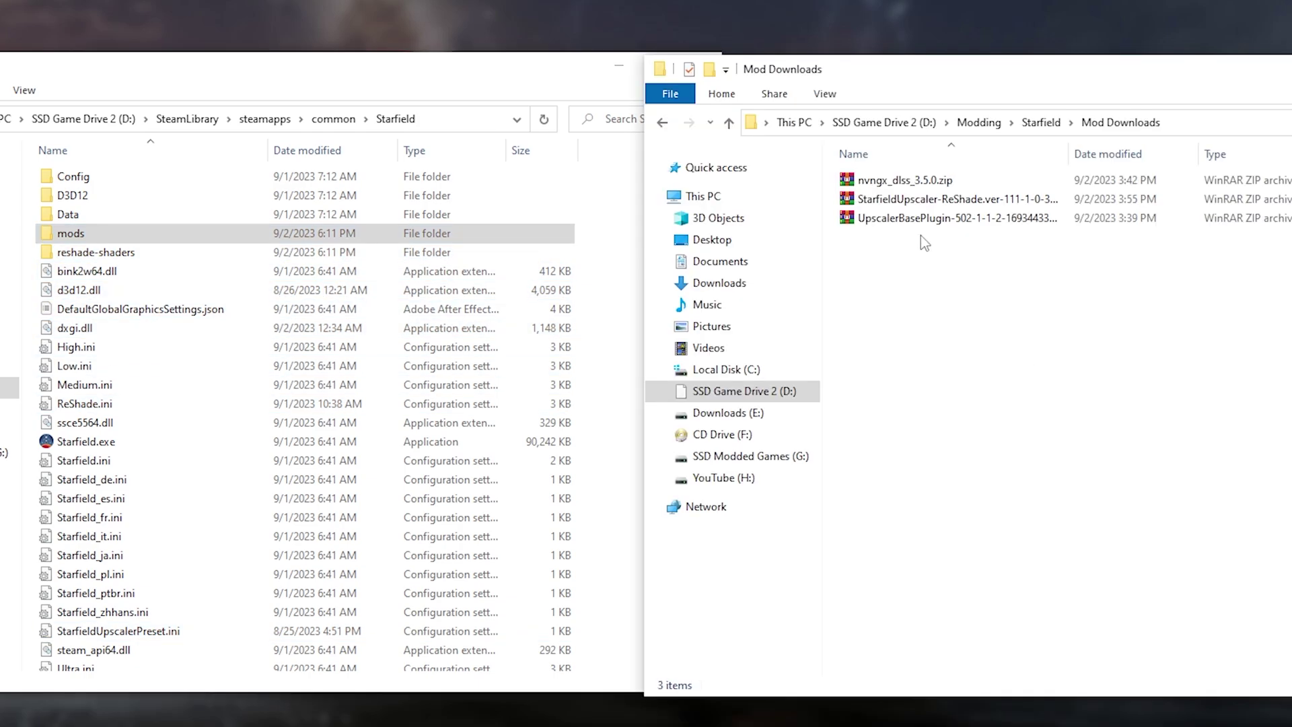
- Copy the UpscalerBasePlugin folder from its zip into Starfield's mods folder
left_click(925, 221)
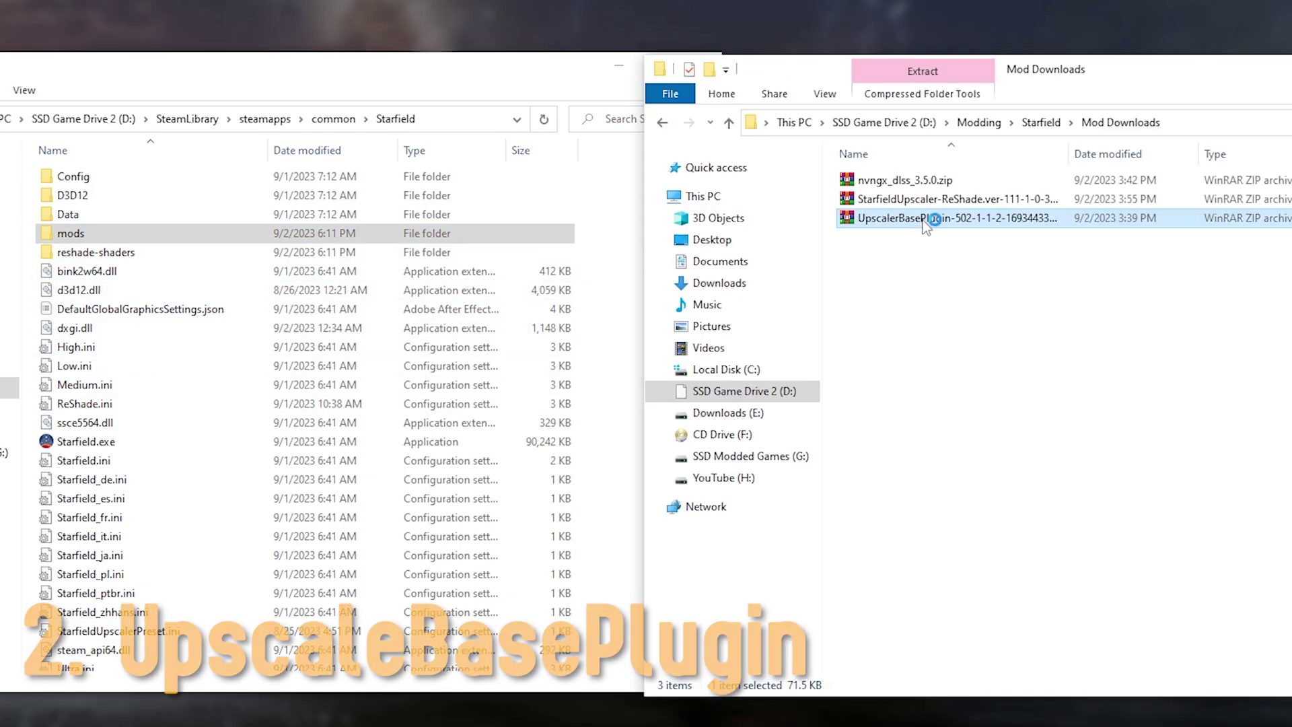
double_click(923, 228)
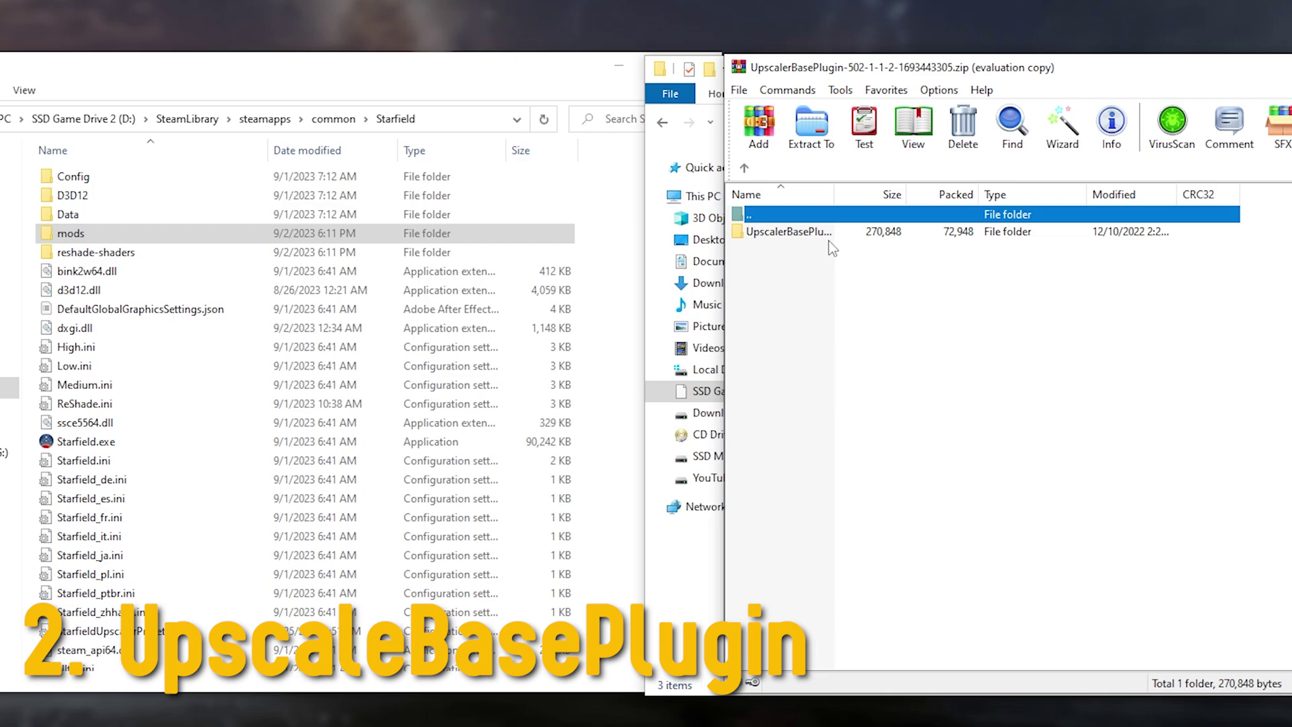
left_click(1267, 307)
left_click_drag(878, 235, 888, 228)
left_click_drag(193, 294, 77, 237)
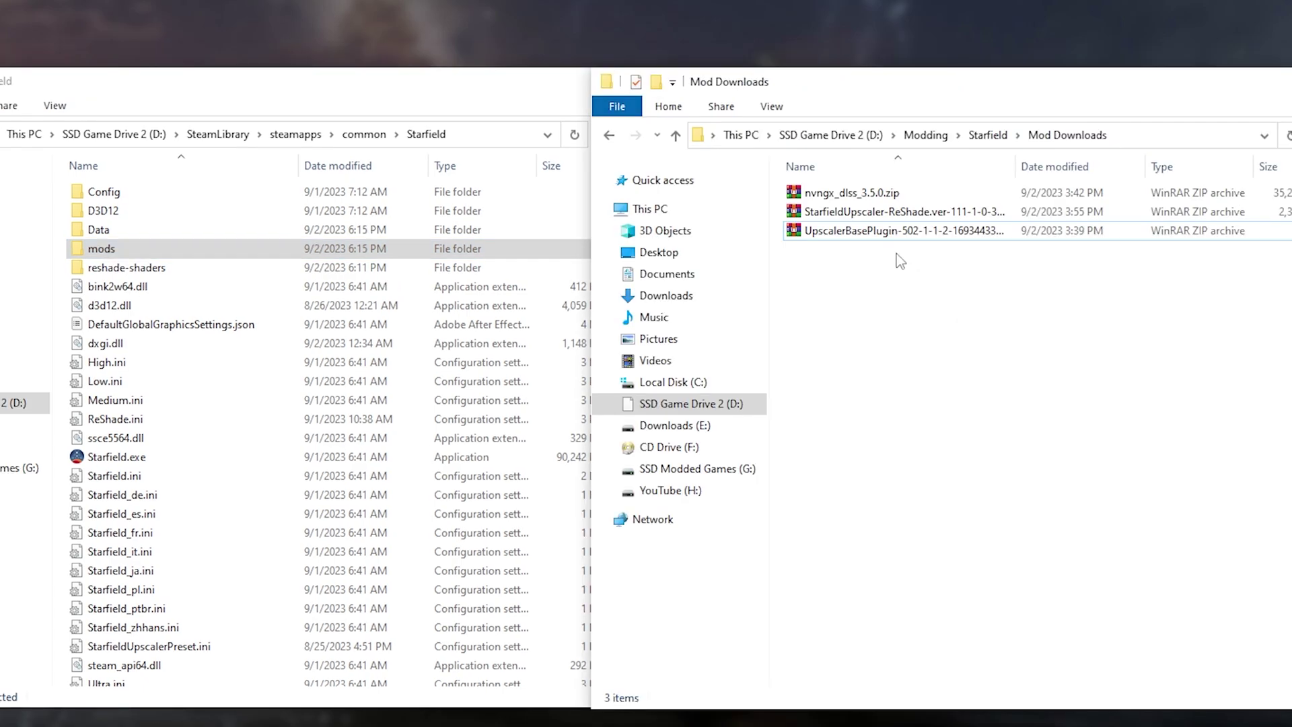
- Extract nvngx_dlss.dll from nvngx_dlss_3.5.0.zip into mods\UpscalerBasePlugin and verify it arrived
left_click(846, 194)
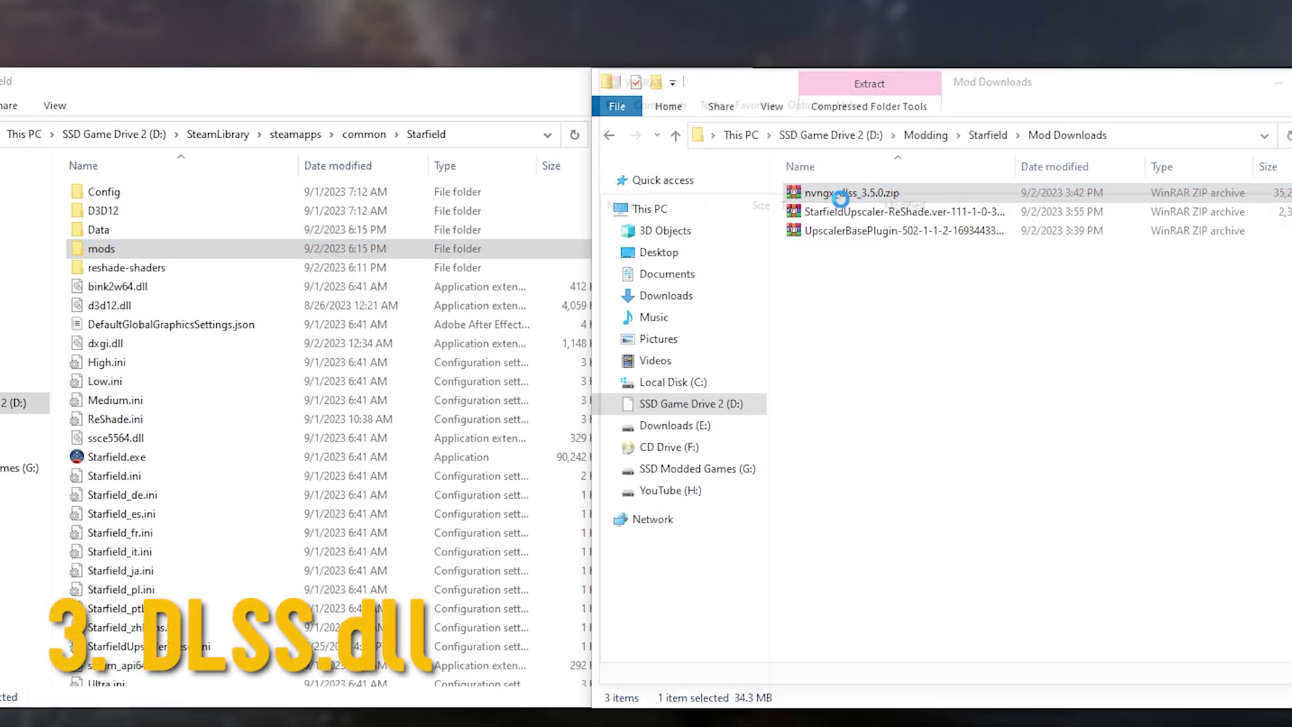
double_click(842, 195)
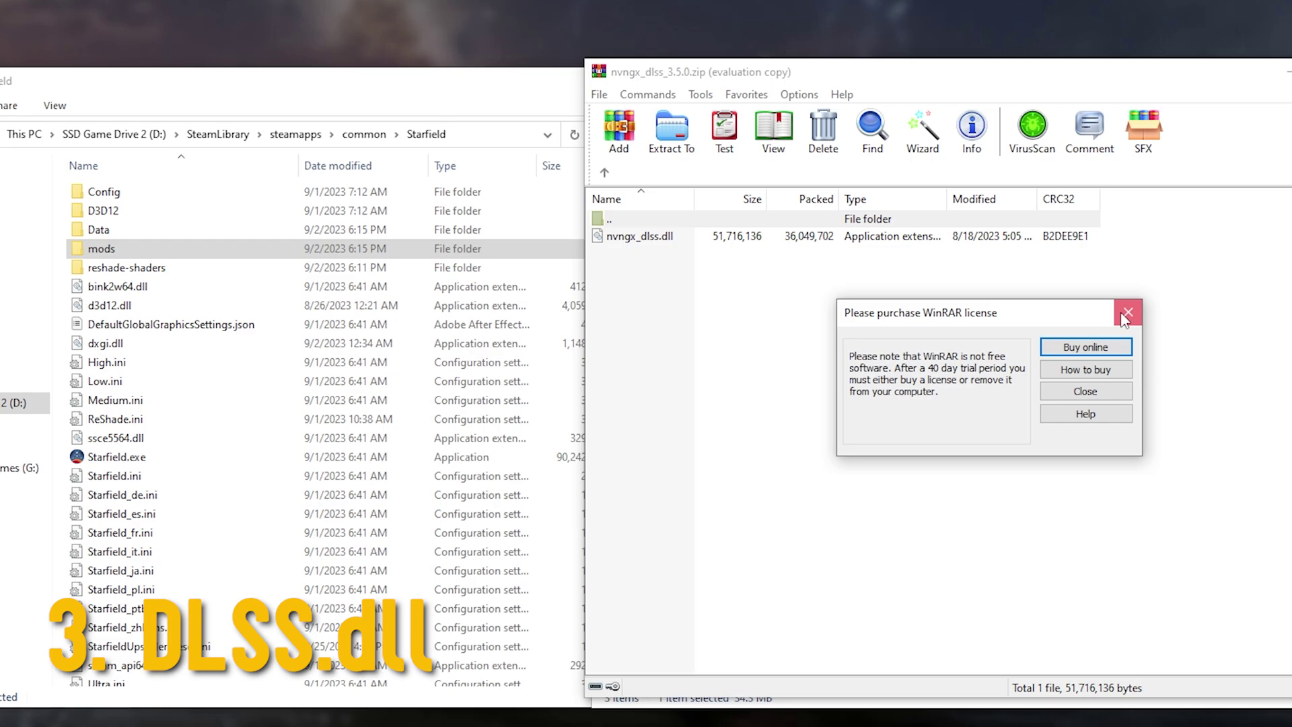
left_click(1126, 314)
left_click(224, 249)
double_click(225, 249)
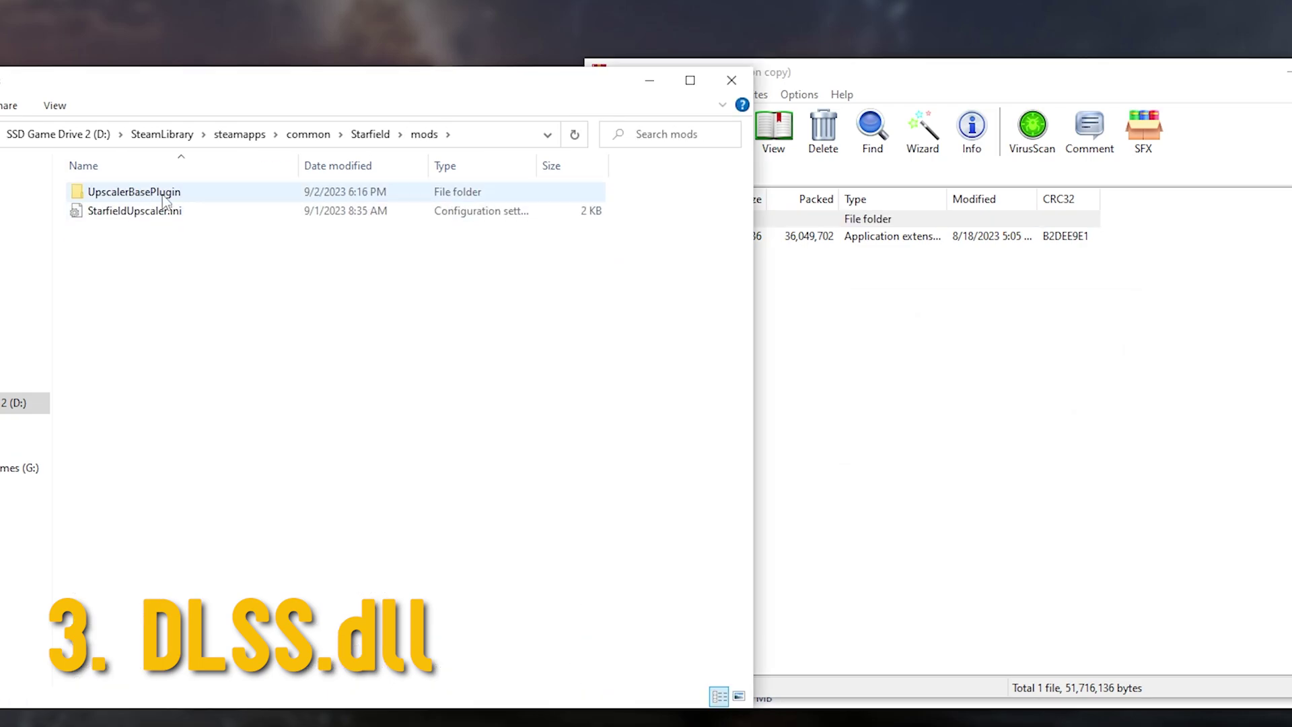
left_click_drag(802, 239, 100, 192)
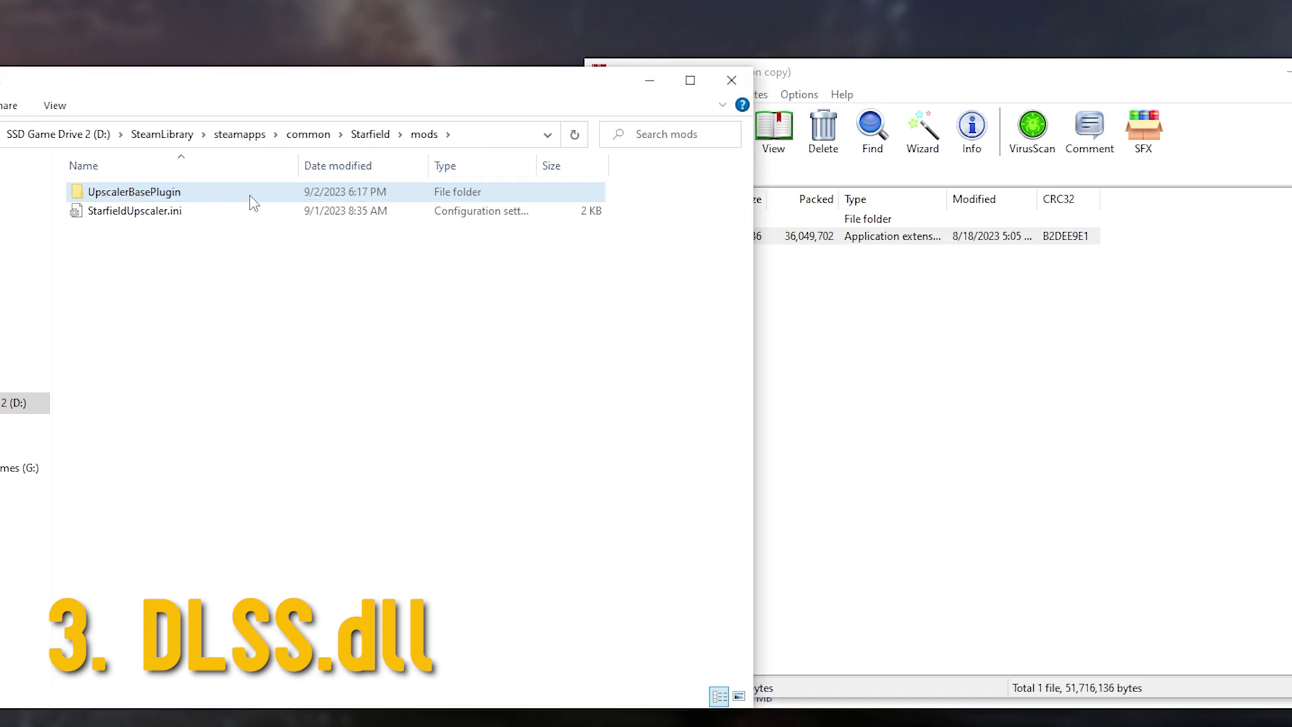
double_click(228, 191)
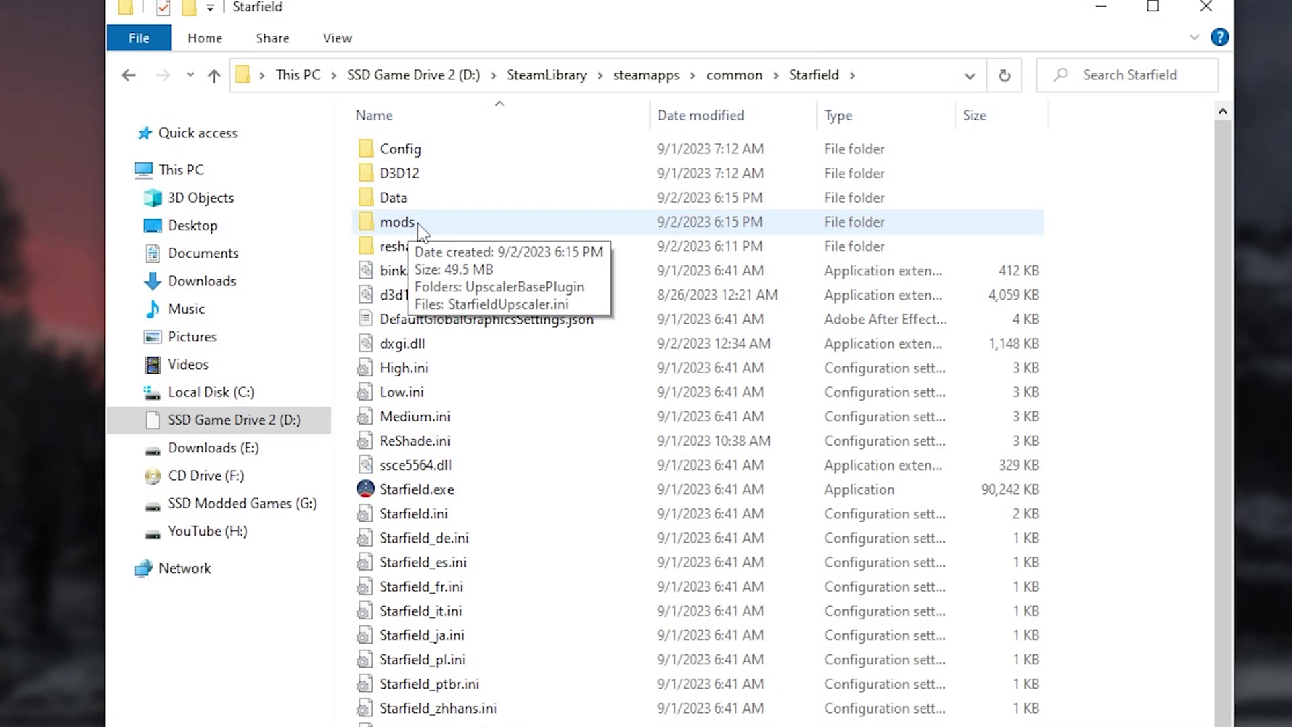
double_click(418, 225)
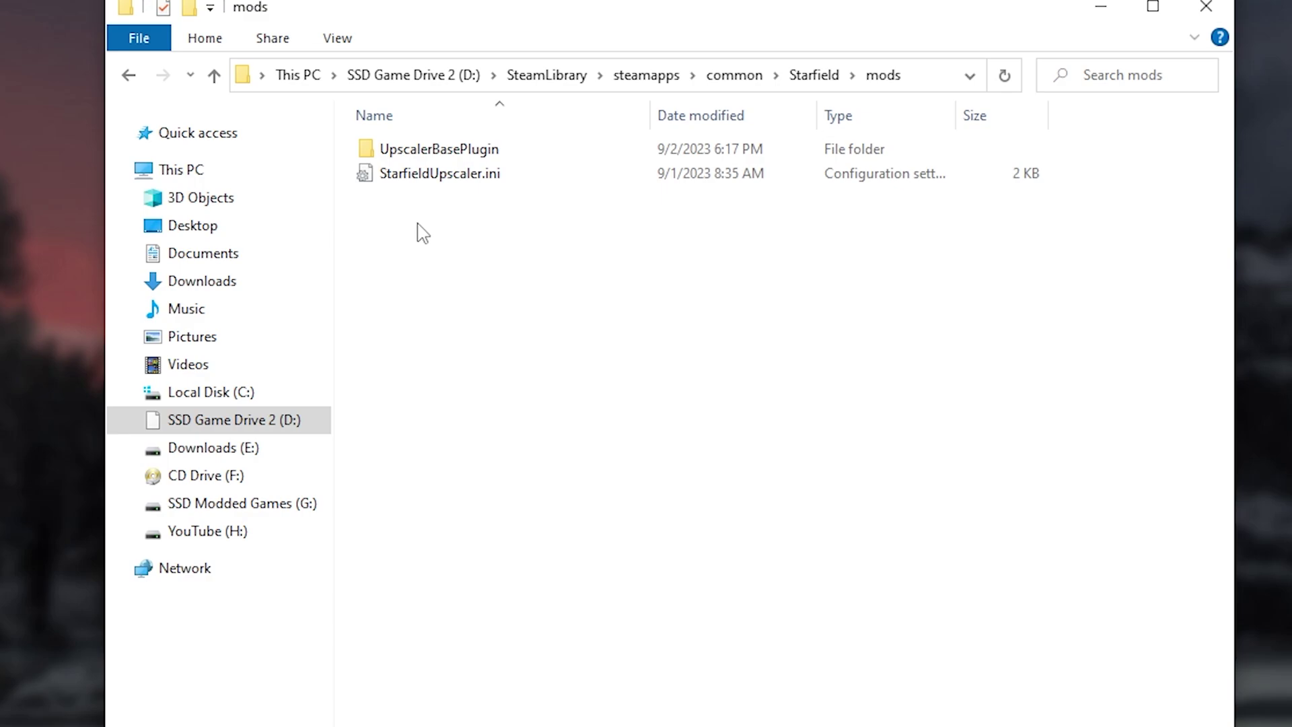
- Review StarfieldUpscaler.ini's upscale type options and DLSS presets, confirming mUpscaleType = 1 and mDLSSPreset = 6
left_click(458, 179)
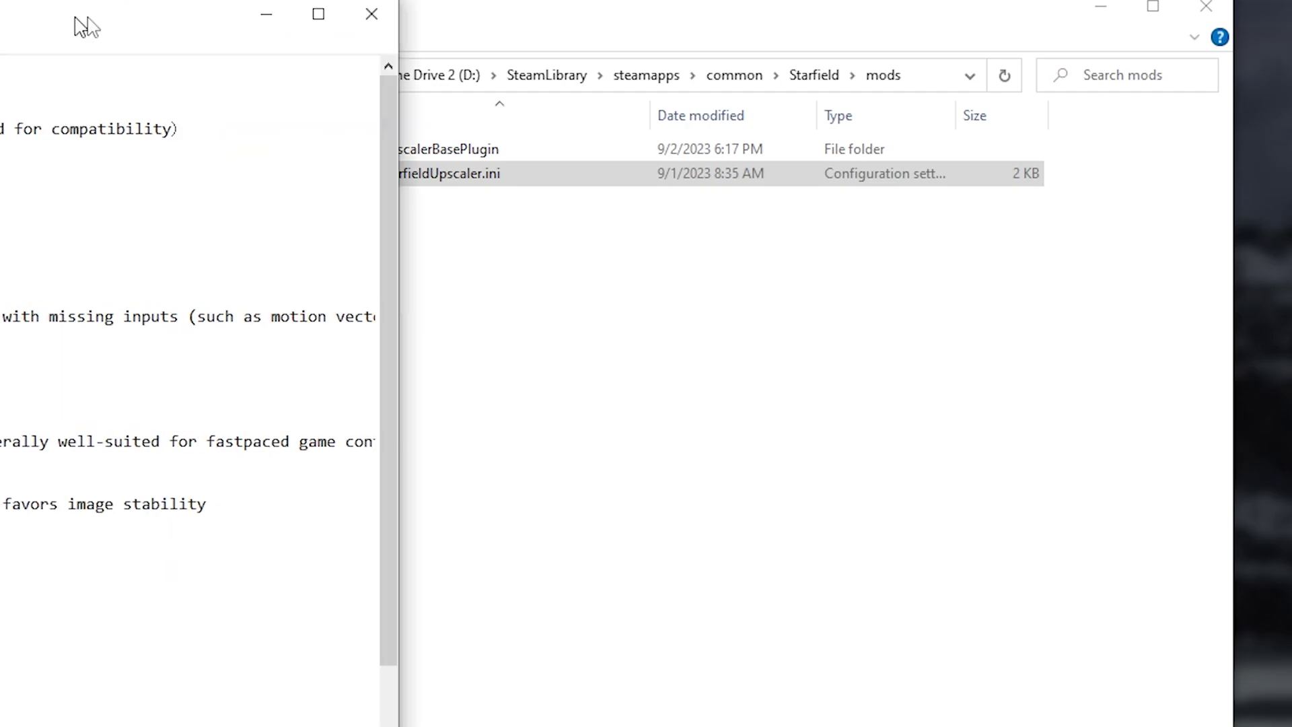
left_click_drag(75, 23, 1047, 8)
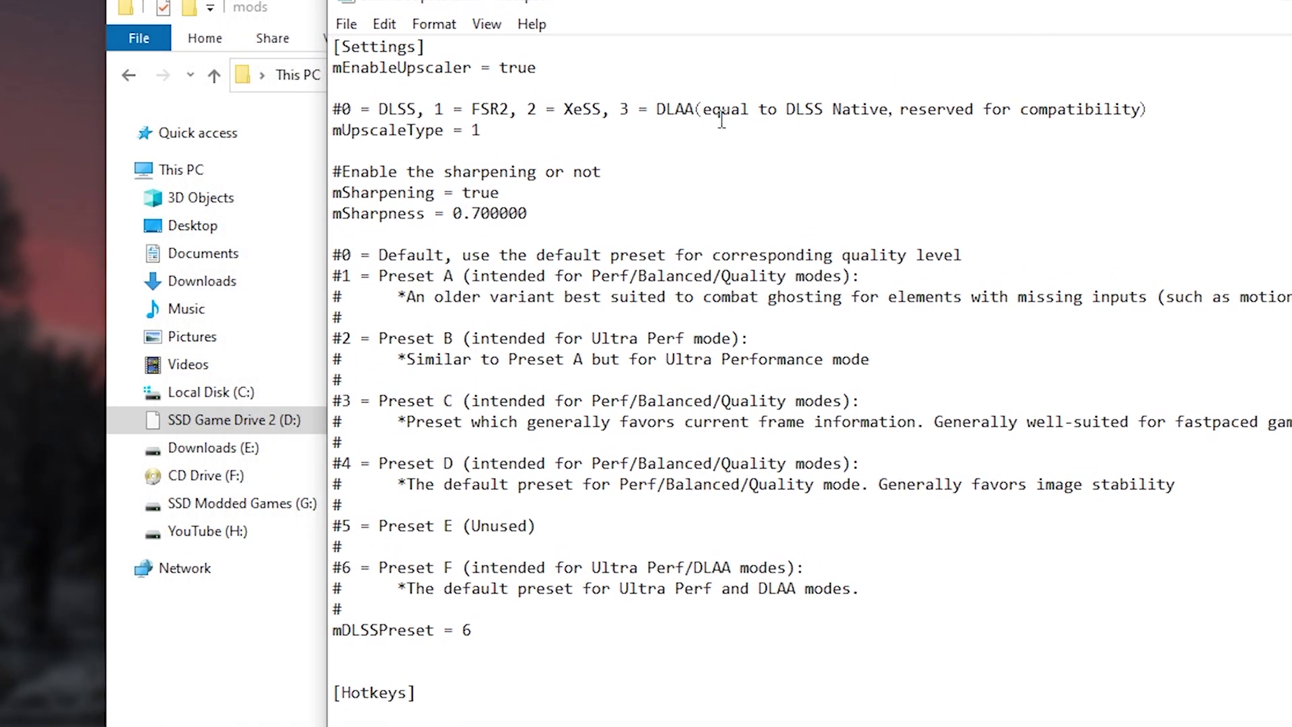
left_click_drag(382, 104, 713, 109)
left_click(814, 138)
scroll(496, 214, "down", 1)
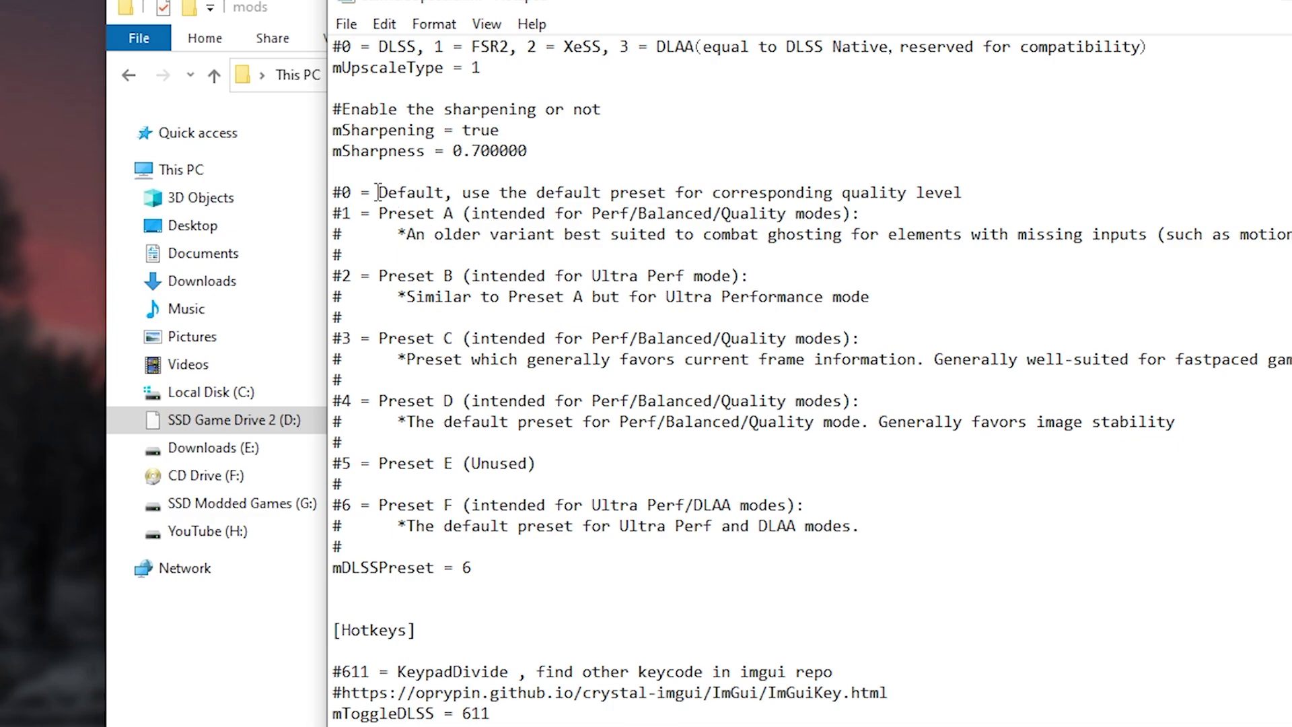
left_click_drag(378, 191, 903, 561)
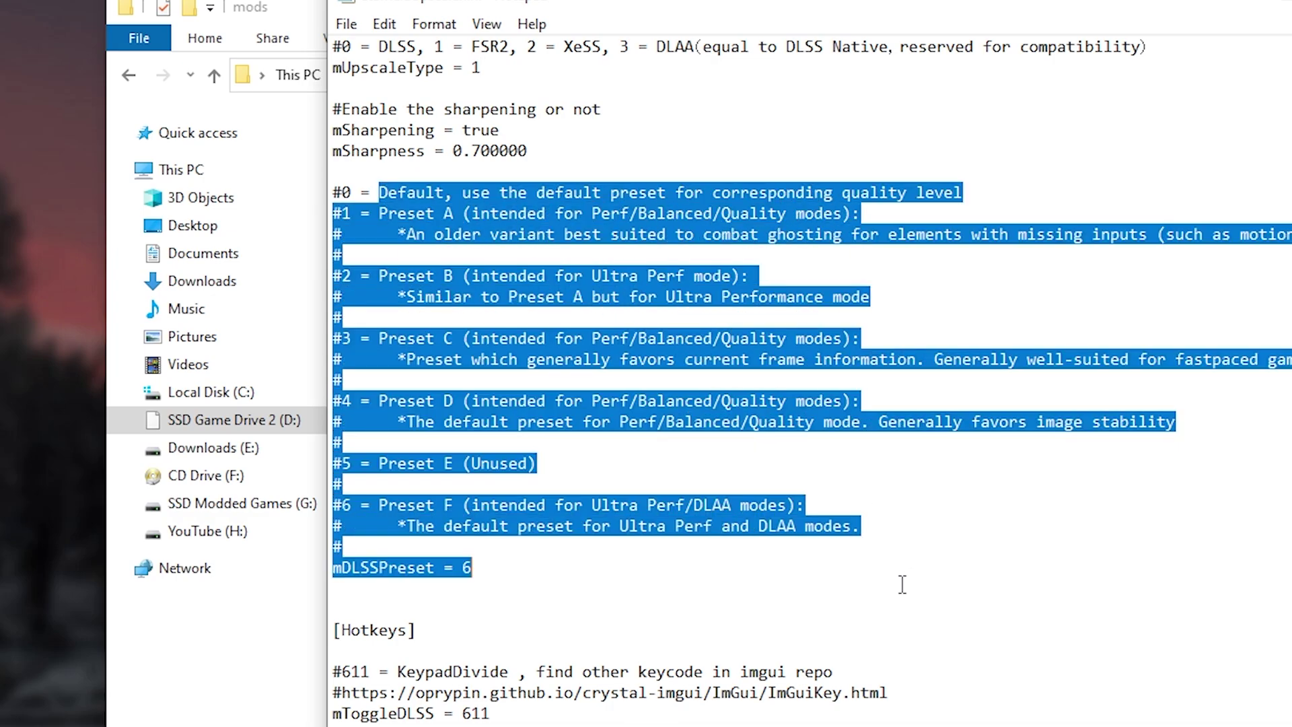
left_click(901, 584)
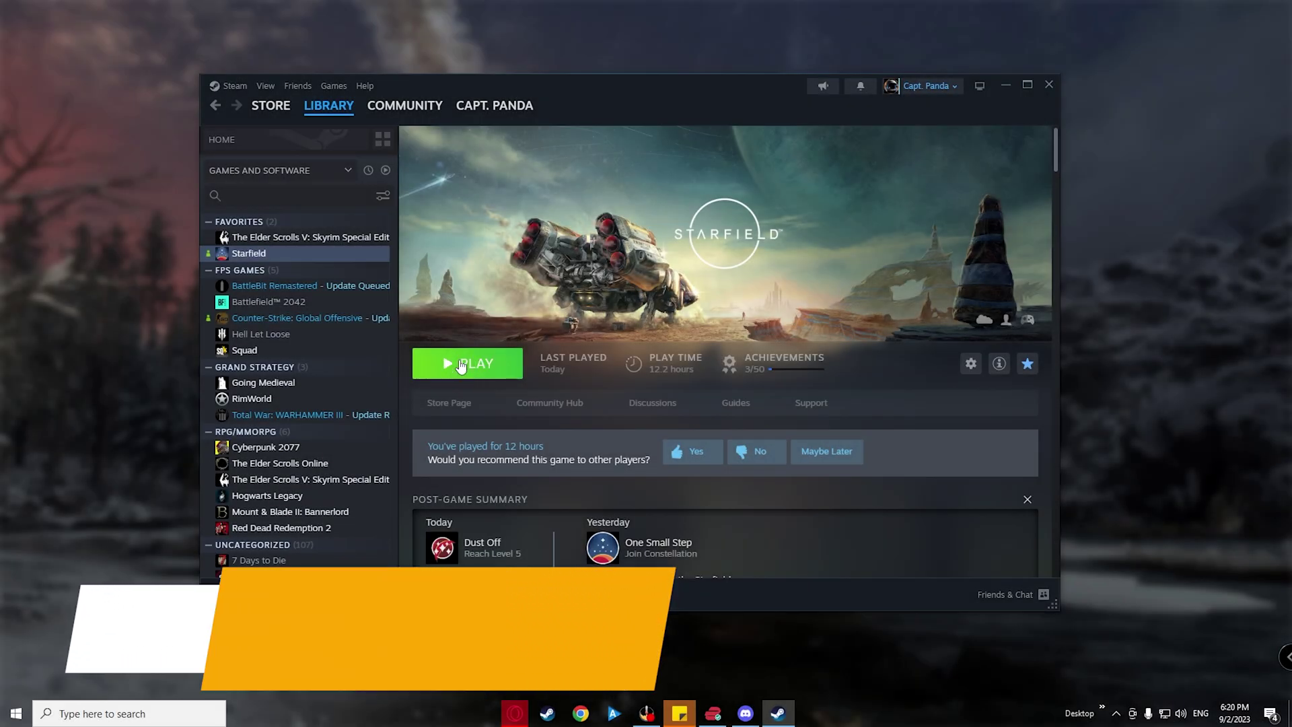
- Launch Starfield and confirm Starfield Upscaler remains checked in ReShade's Add-ons list
left_click(460, 364)
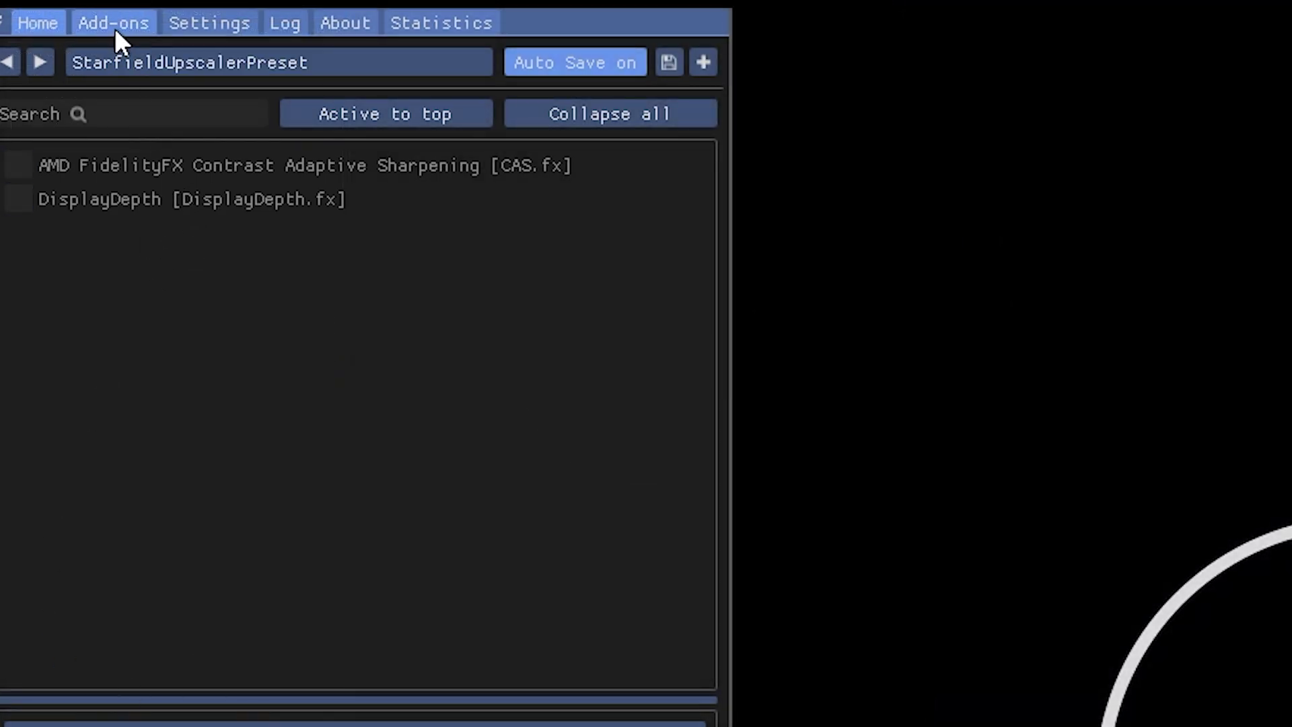
left_click(66, 13)
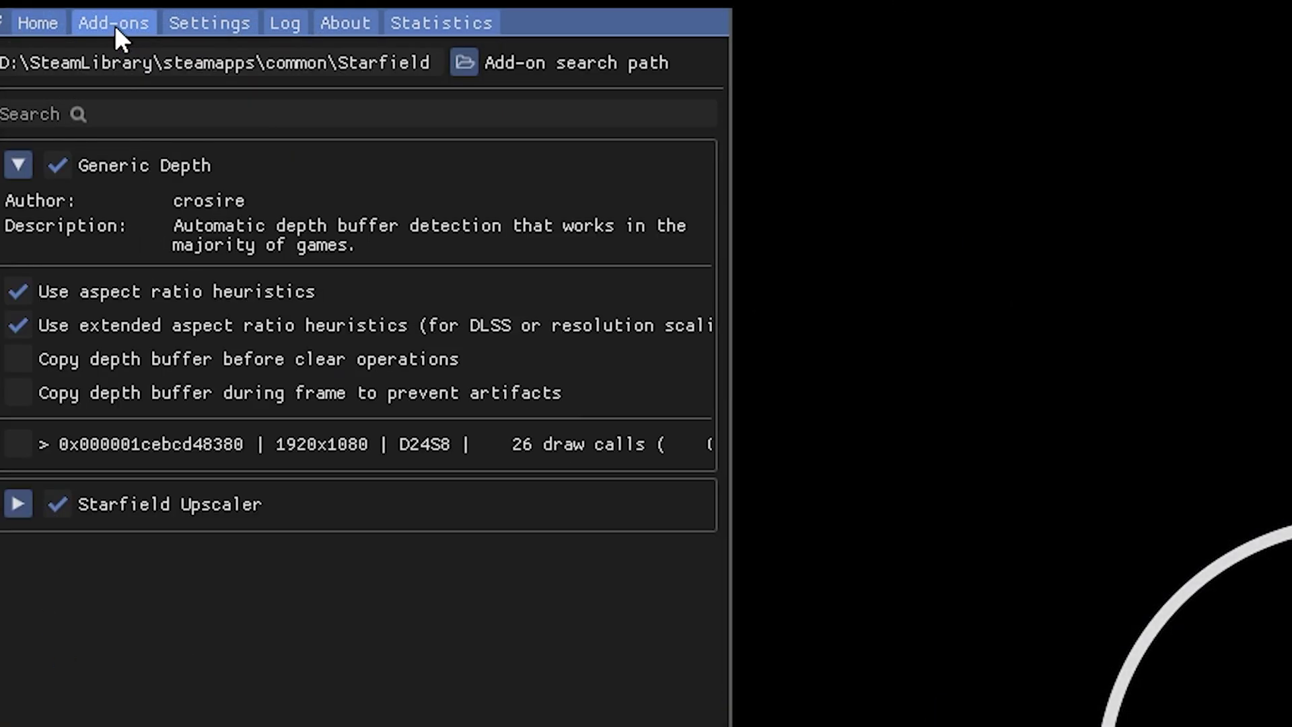
left_click(15, 508)
left_click(49, 506)
left_click(56, 505)
left_click(17, 504)
left_click(18, 504)
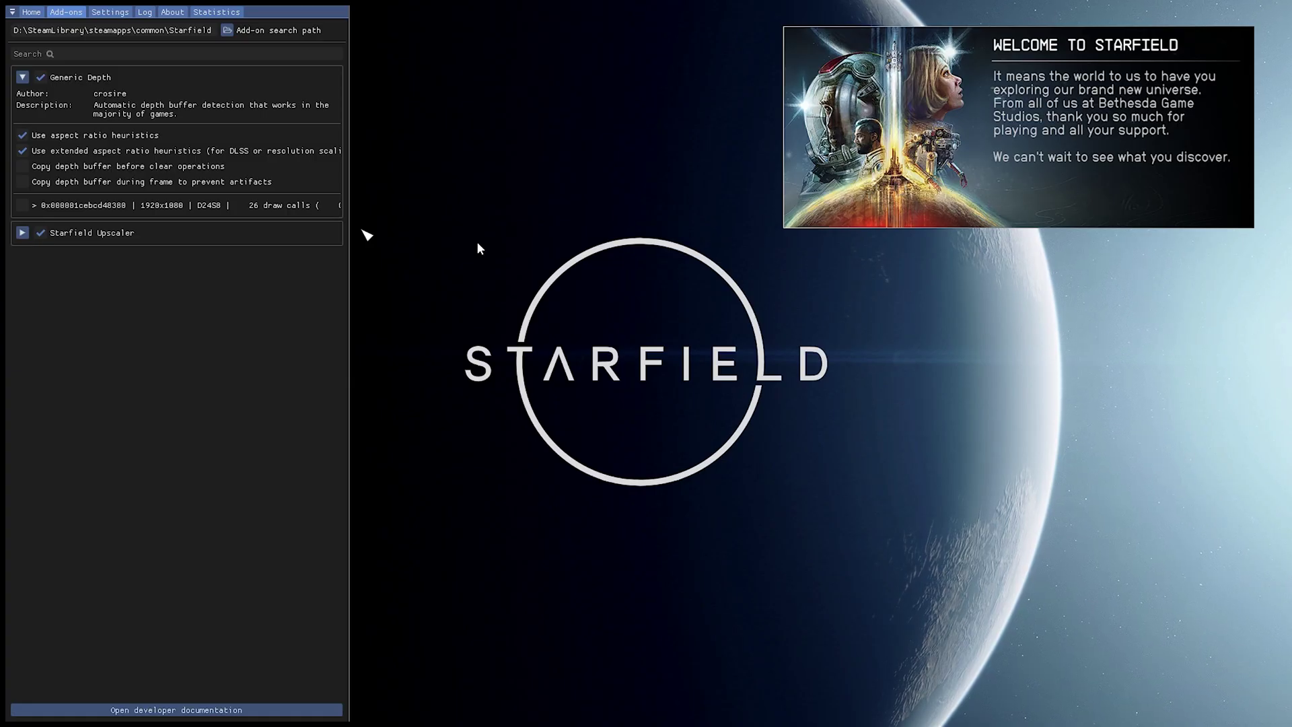
- Close ReShade, open Starfield Upscaler Settings with End, and confirm DLSS with Preset F
key("Home")
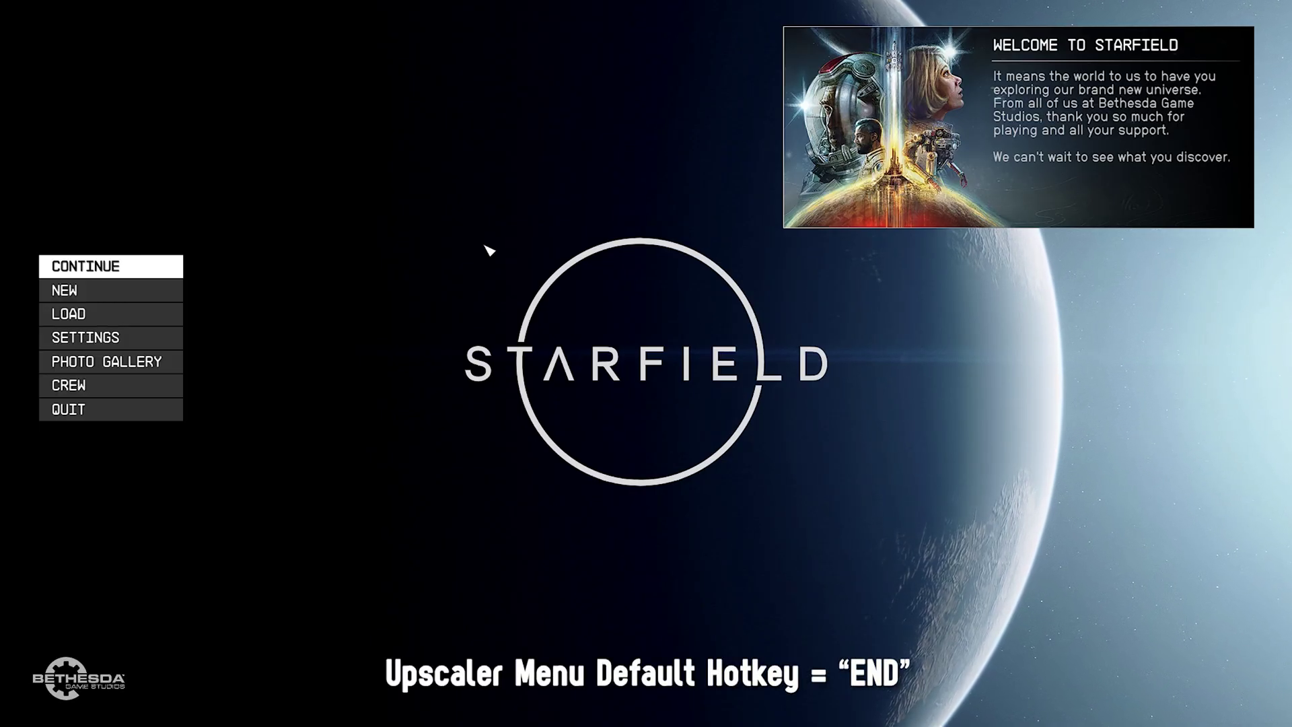
key("End")
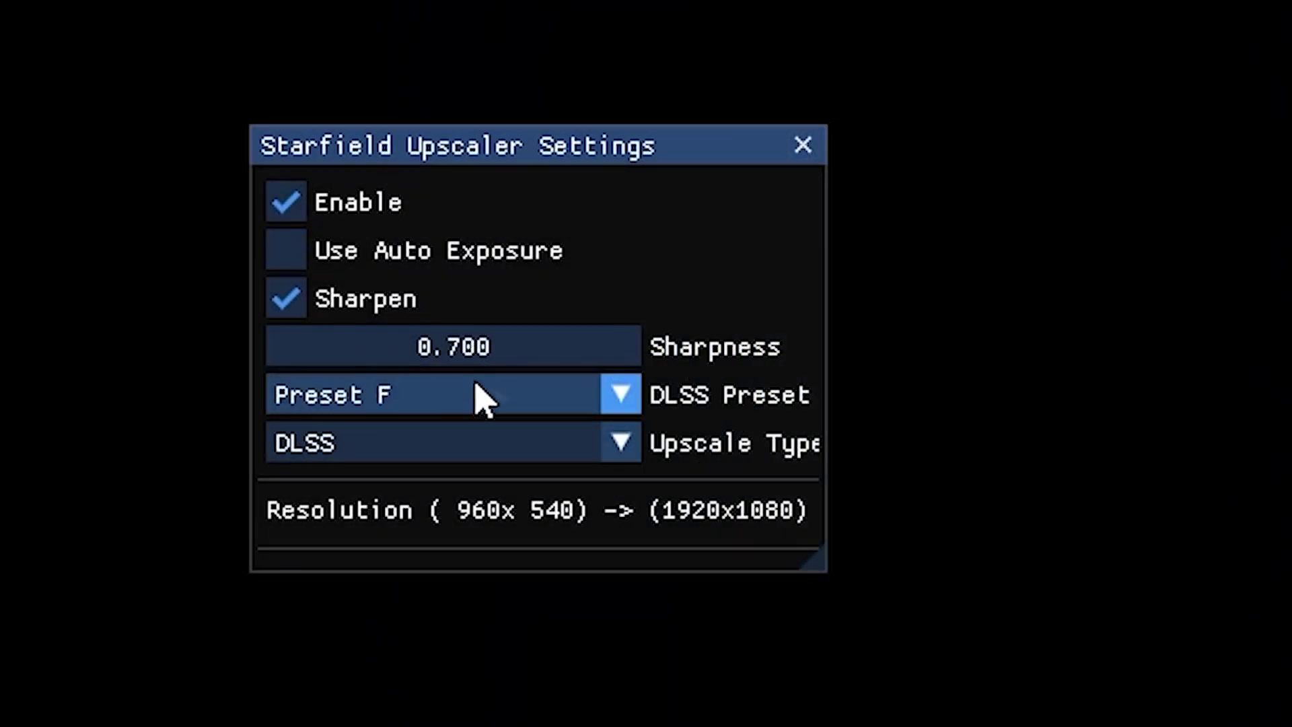
left_click(141, 130)
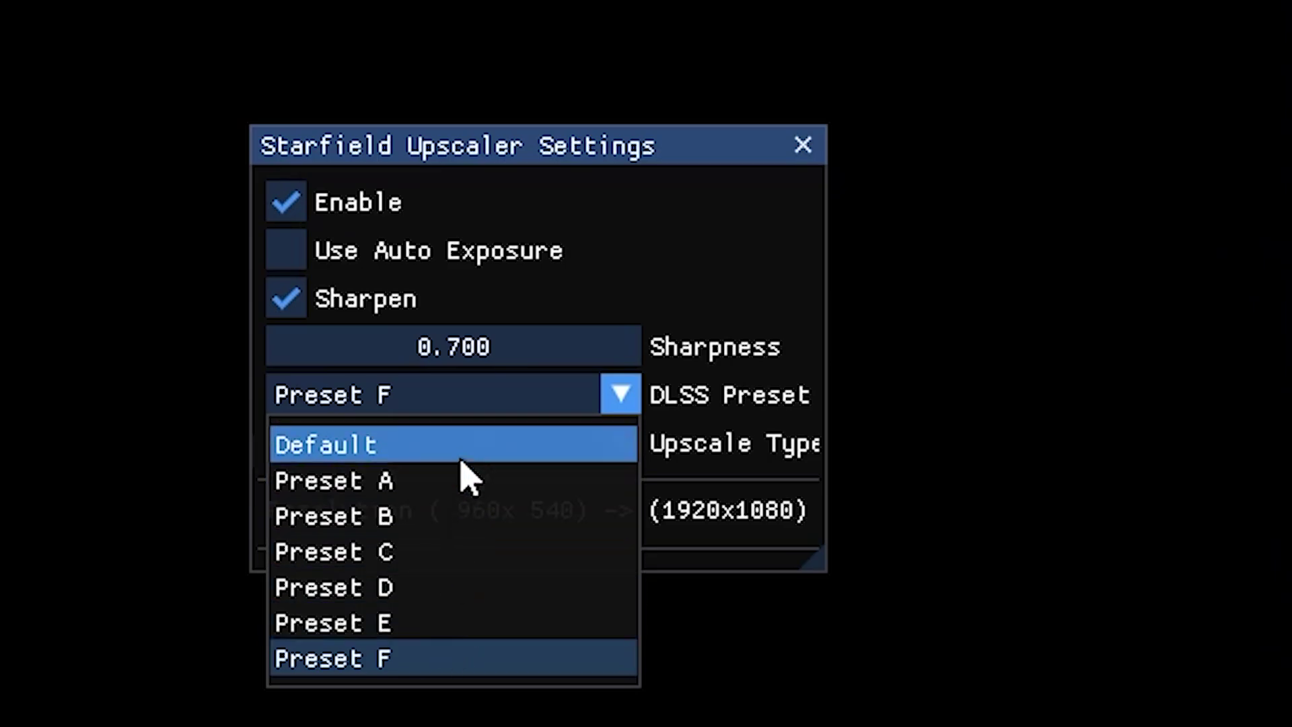
left_click(470, 404)
left_click(462, 453)
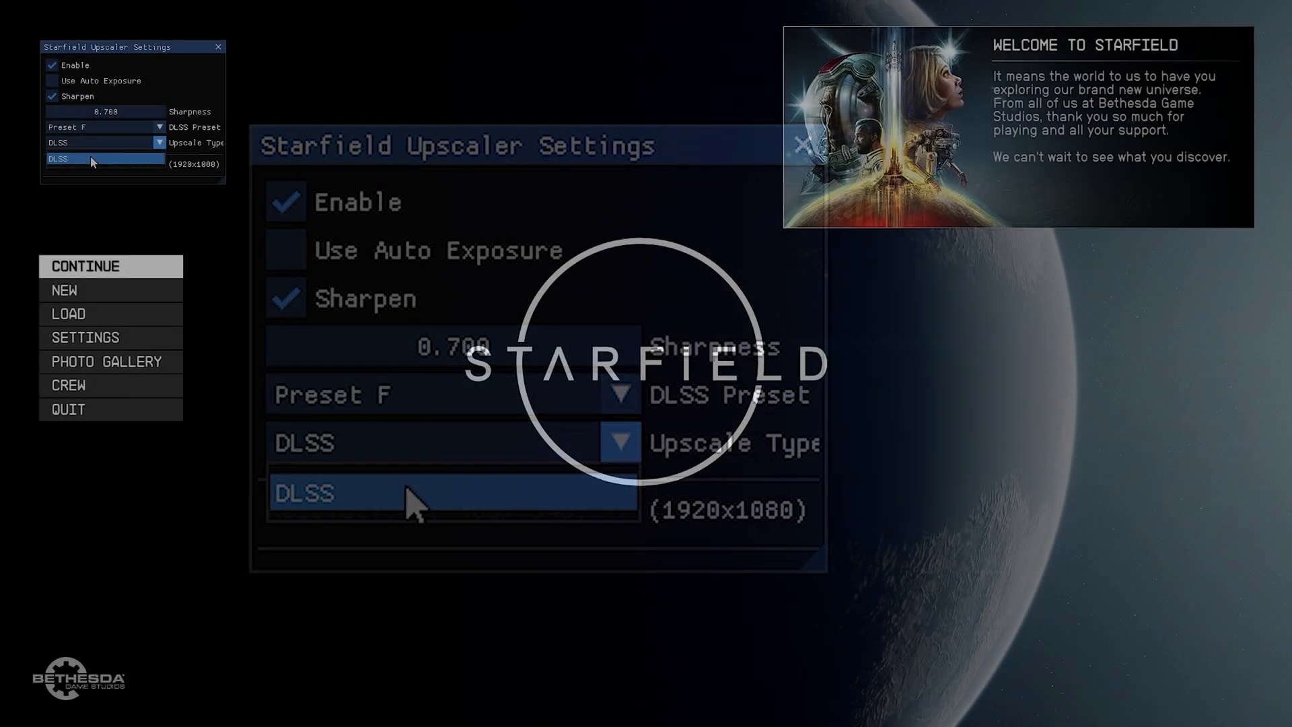
left_click(397, 494)
- Try DLSS Preset D, revert to Preset F, and close the upscaler settings
left_click(434, 405)
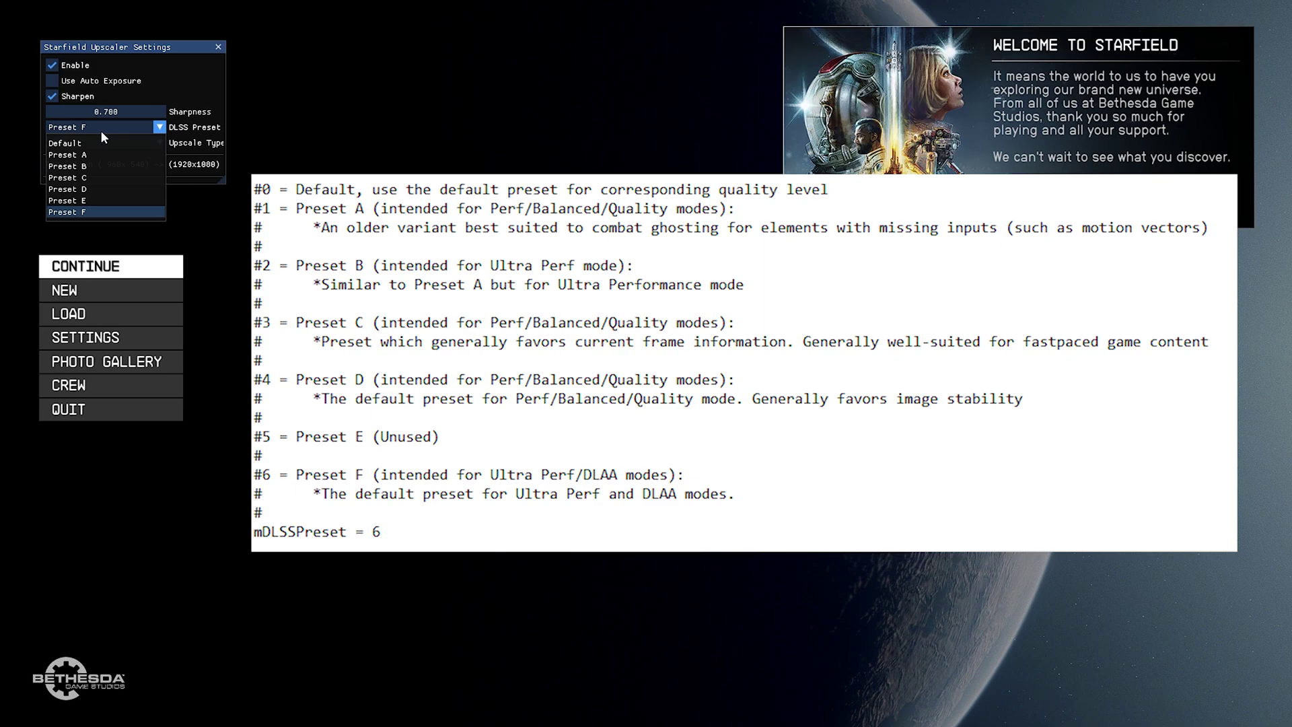
left_click(95, 191)
left_click(99, 126)
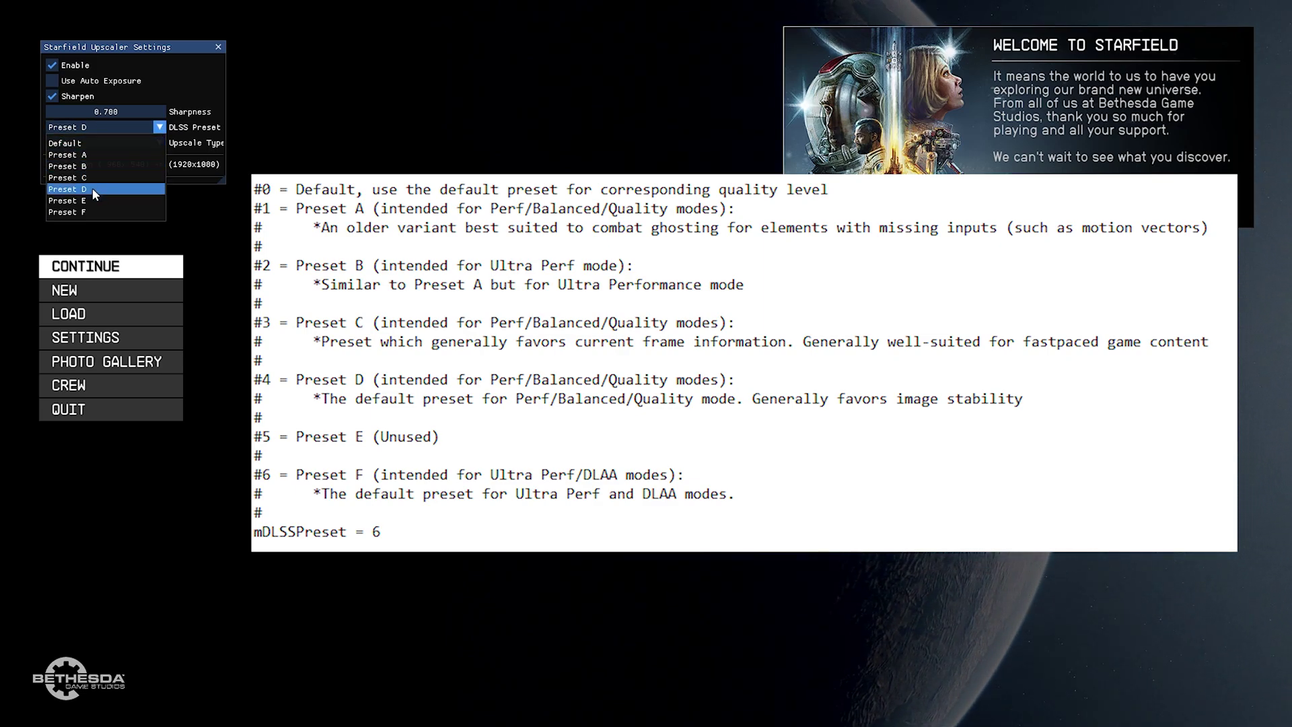
left_click(96, 211)
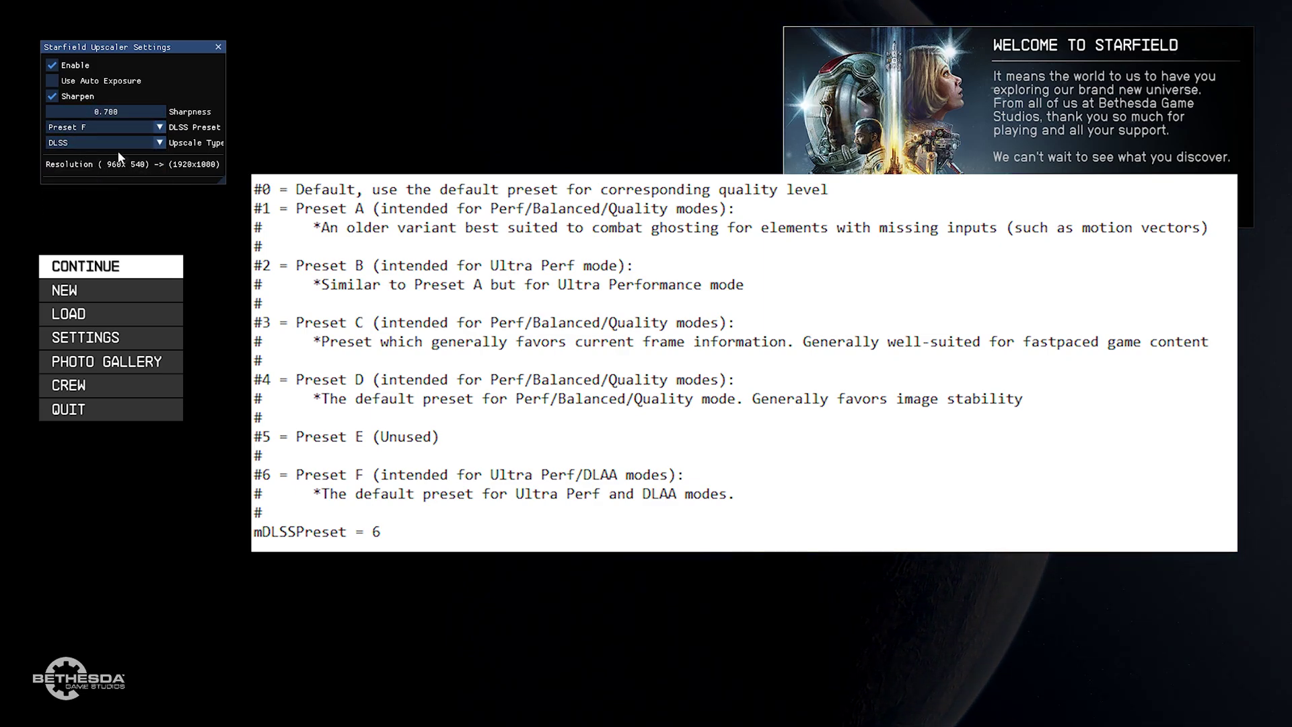
key("End")
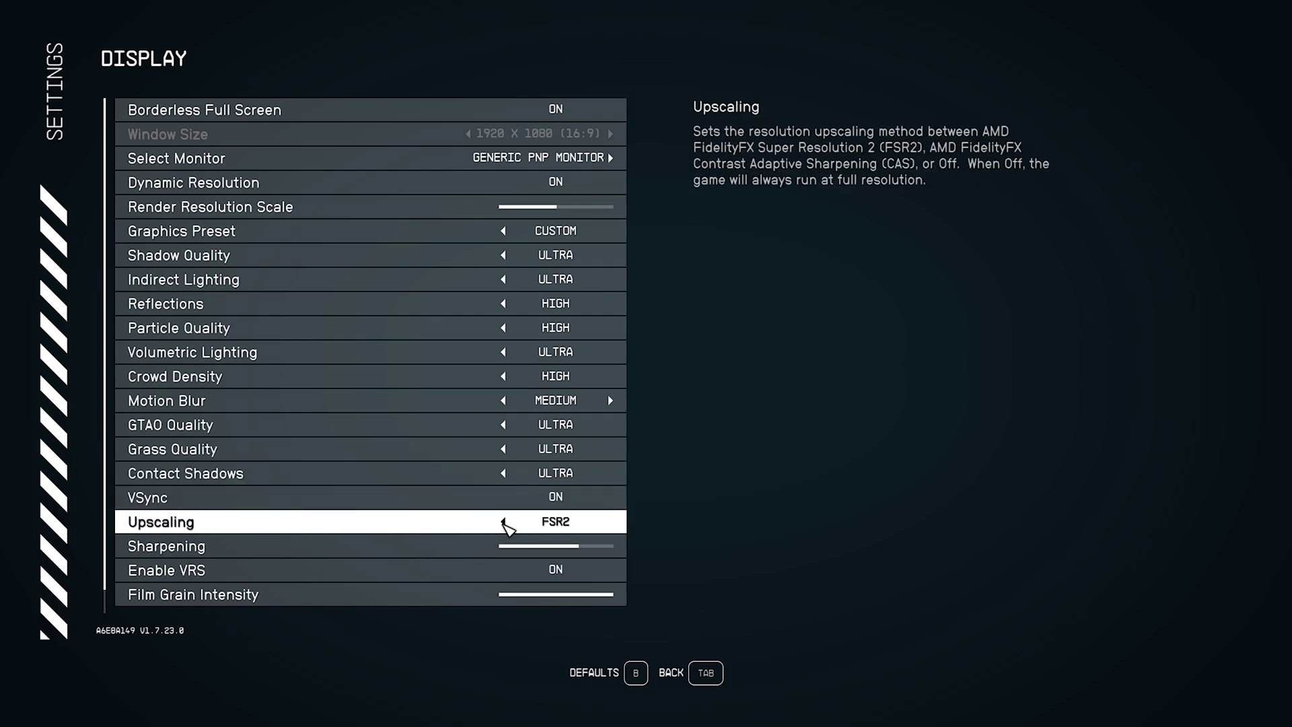
- Cycle the Display page's Upscaling row from FSR2 to CAS
left_click(503, 522)
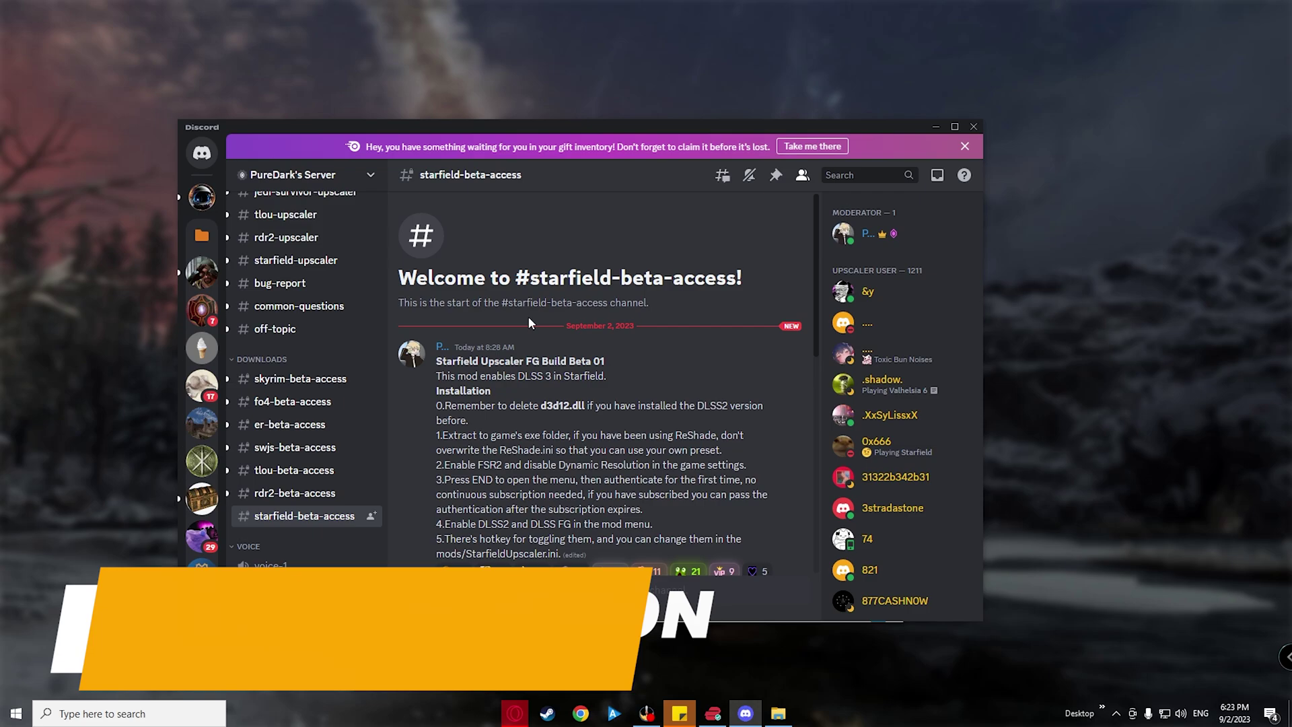
- Download StarfieldUpscaler-FGBuild-Beta02.zip from the Beta 02 post, confirming the download anyway
scroll(558, 322, "down", 2)
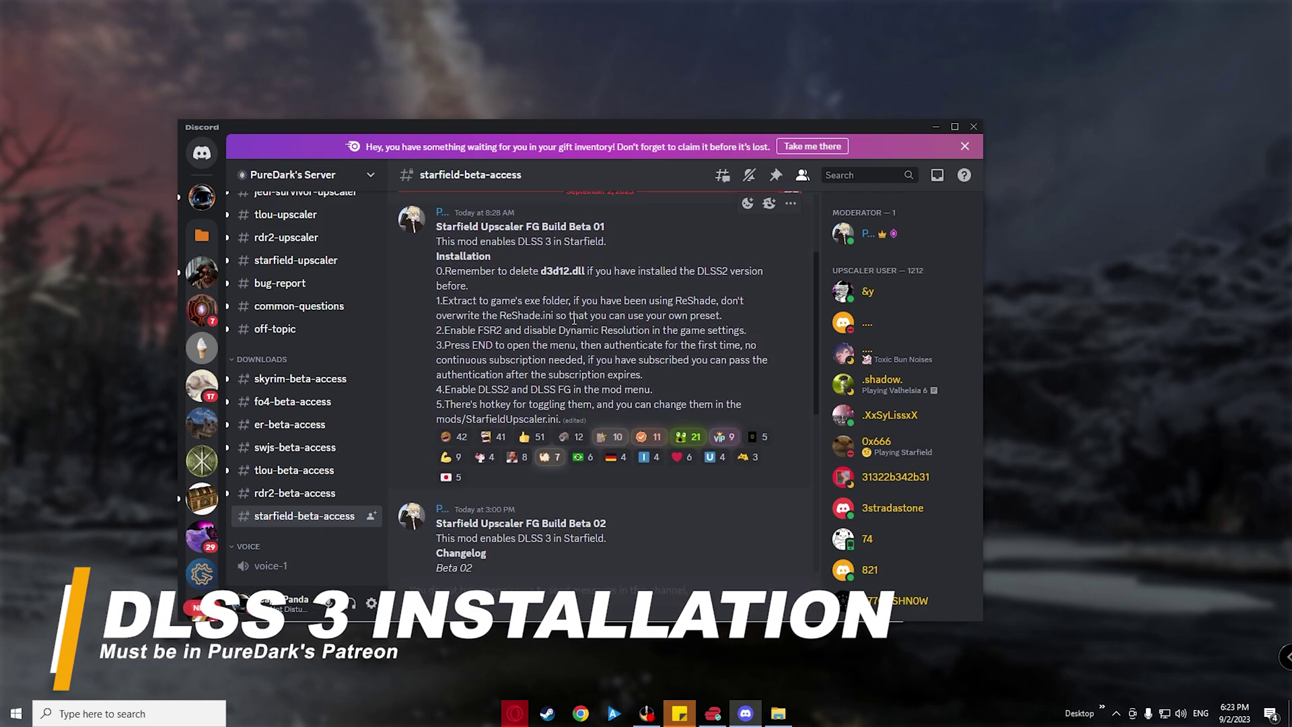
scroll(573, 319, "down", 5)
scroll(573, 319, "down", 1)
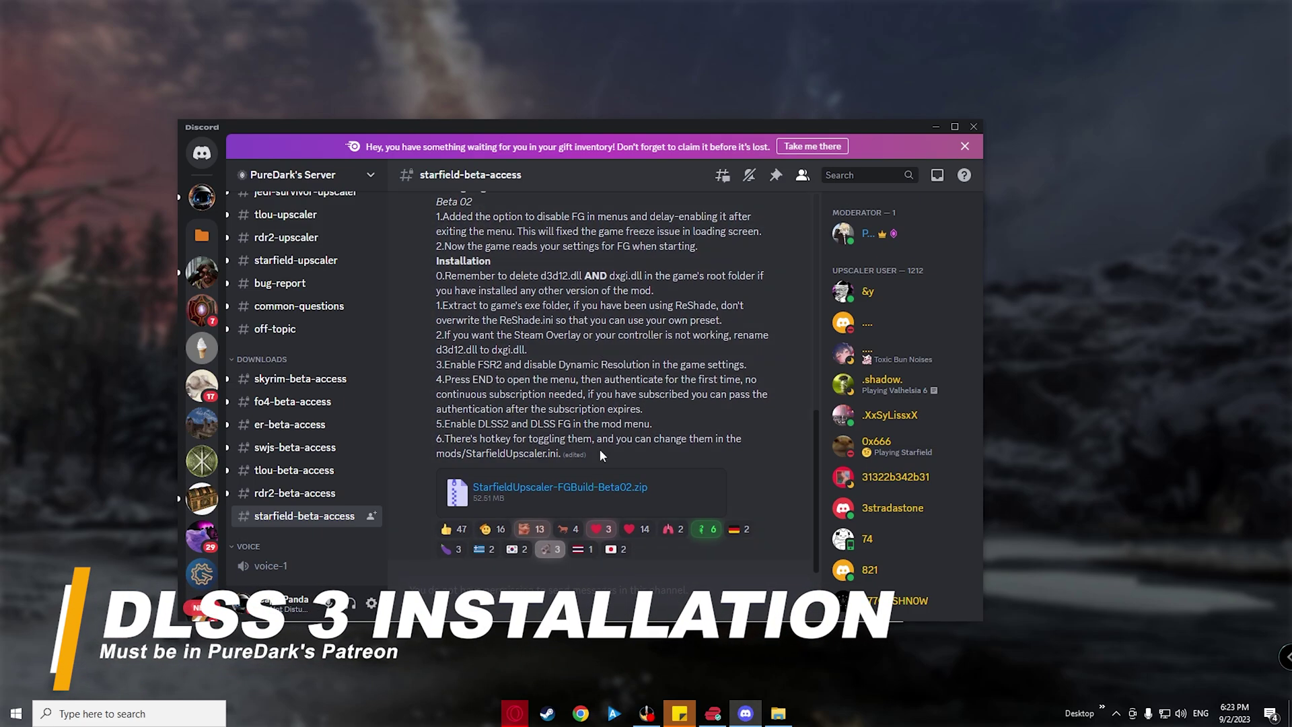
left_click(721, 474)
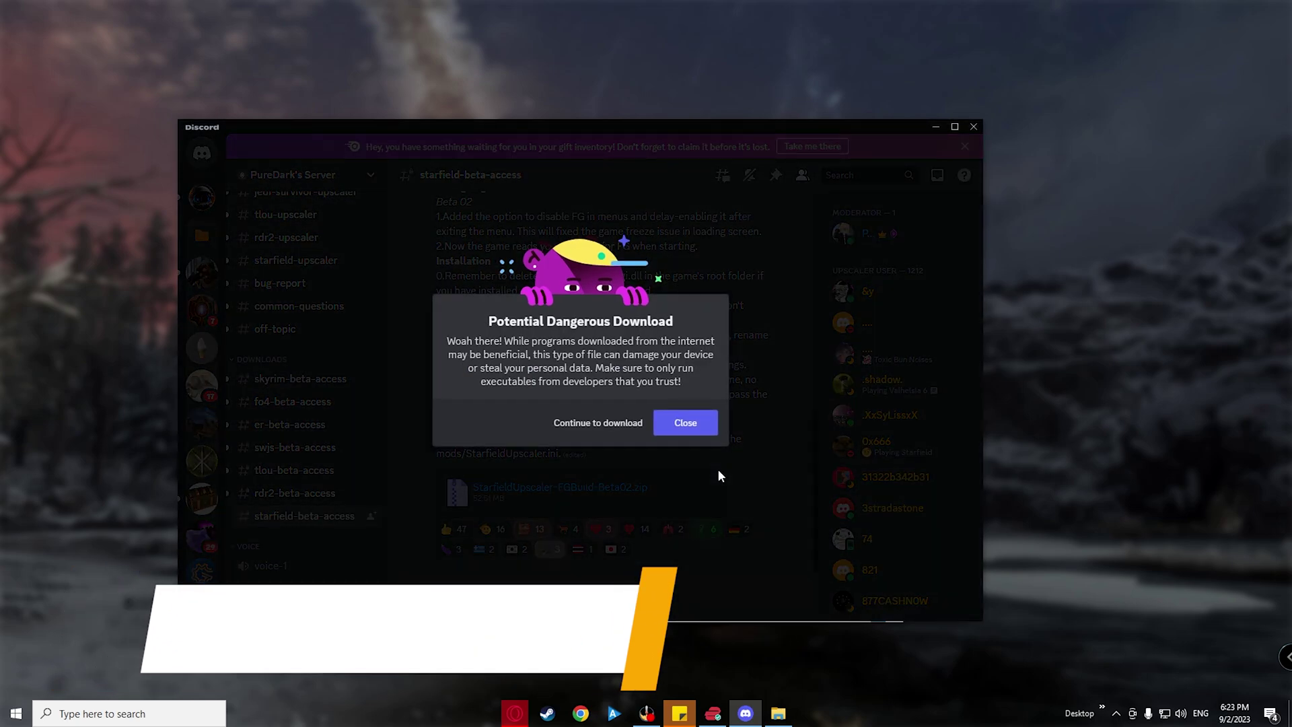
left_click(621, 427)
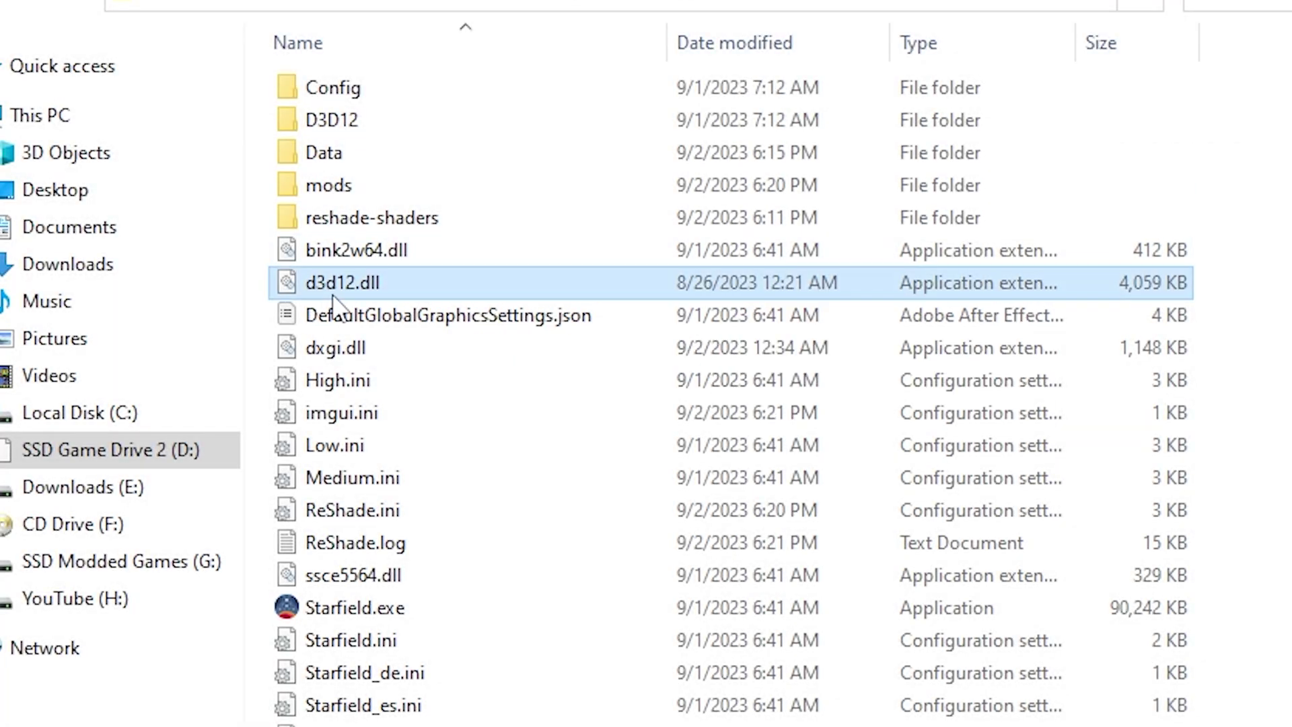
- Delete d3d12.dll and dxgi.dll from the Starfield folder and select the FGBuild Beta02 zip
left_click(403, 348, "ctrl")
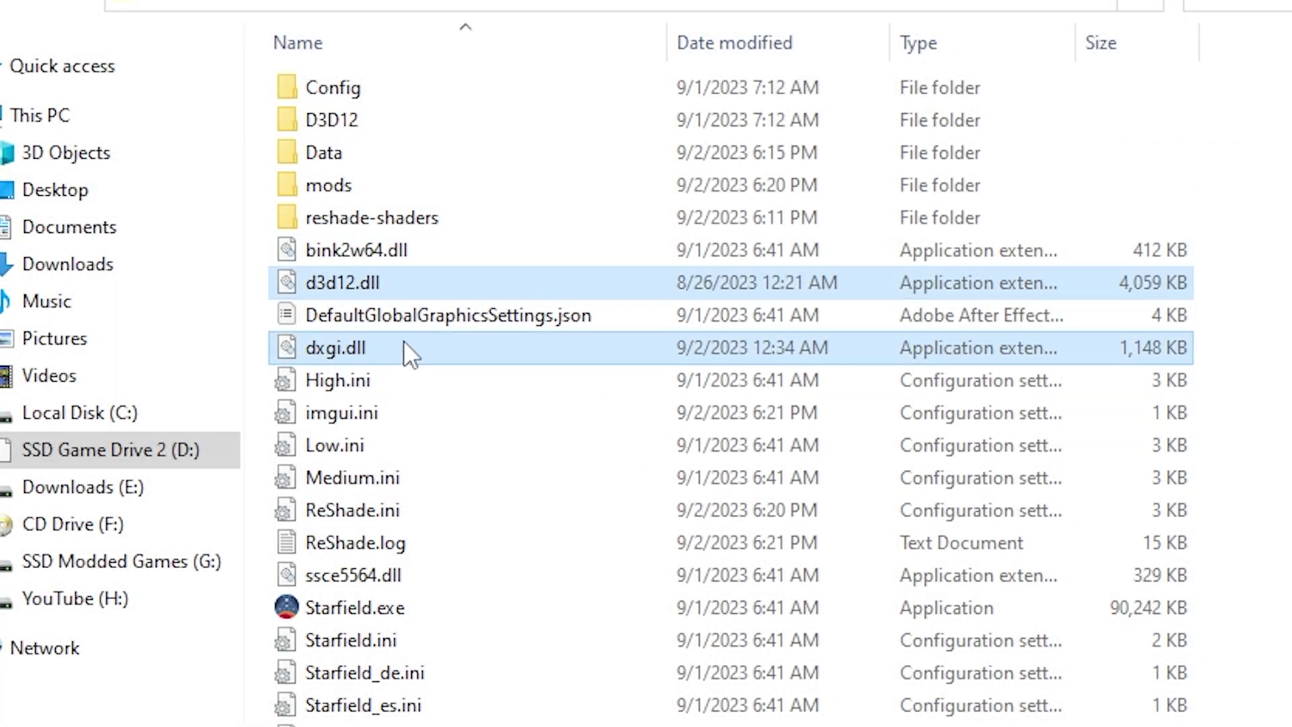
right_click(356, 344)
left_click(501, 600)
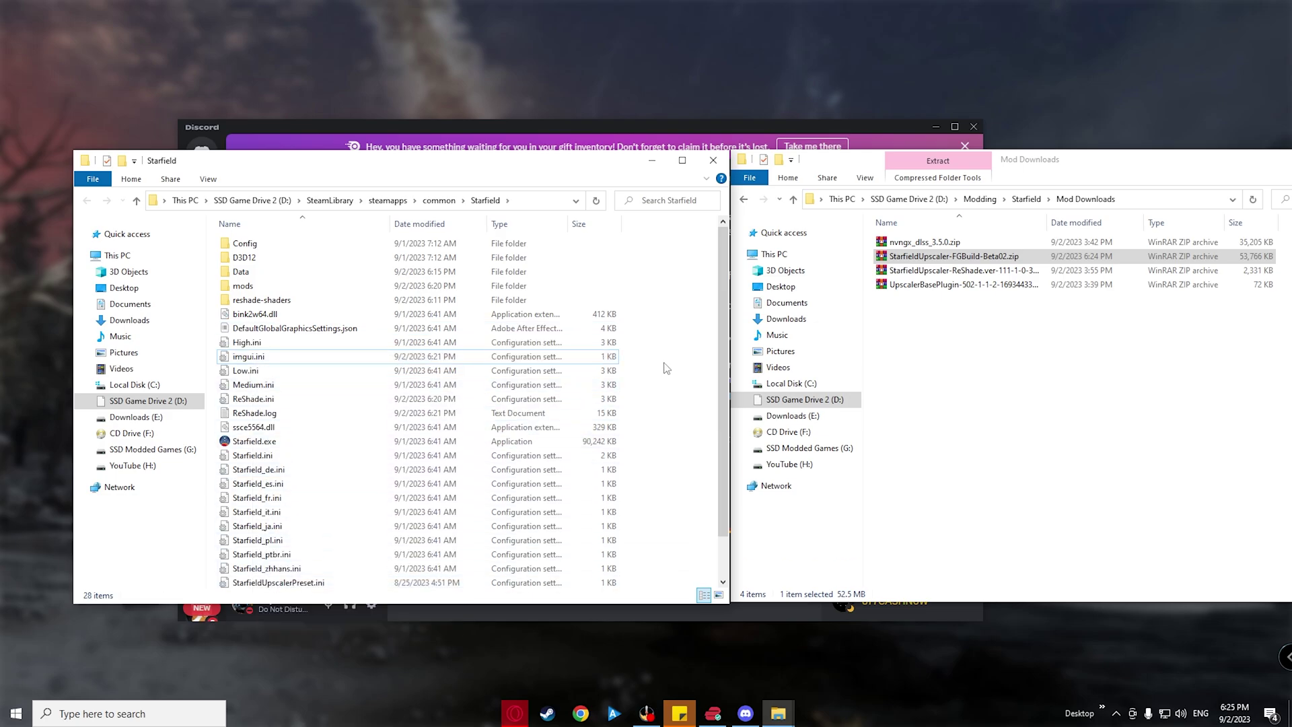
left_click(939, 260)
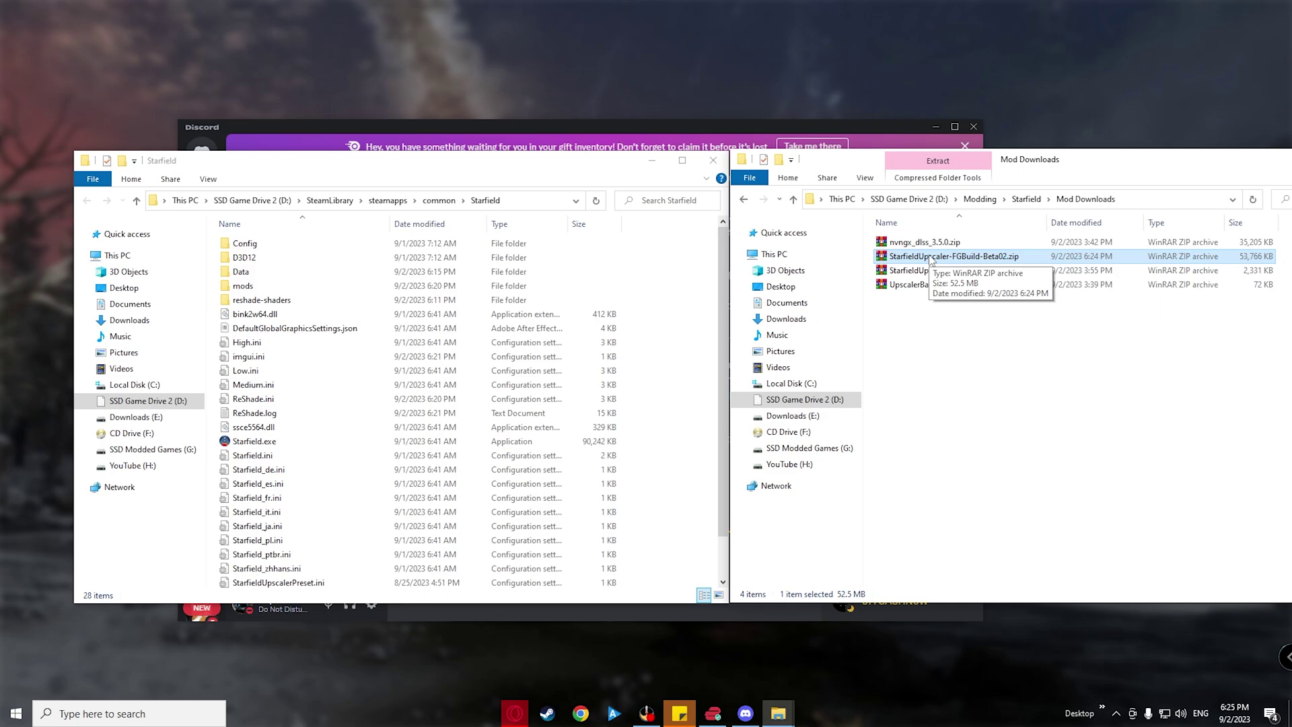
- Extract every FGBuild Beta02 archive entry into the Starfield folder, overwriting existing files
double_click(931, 260)
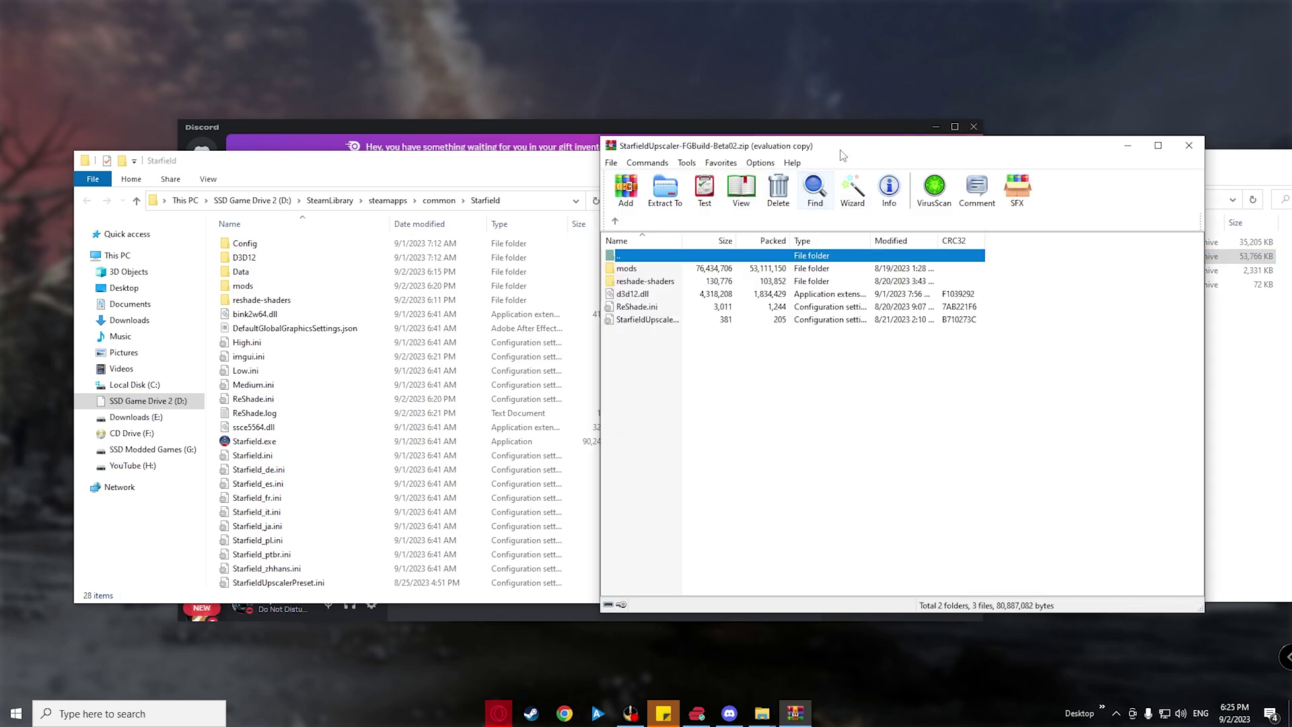
left_click_drag(811, 367, 786, 268)
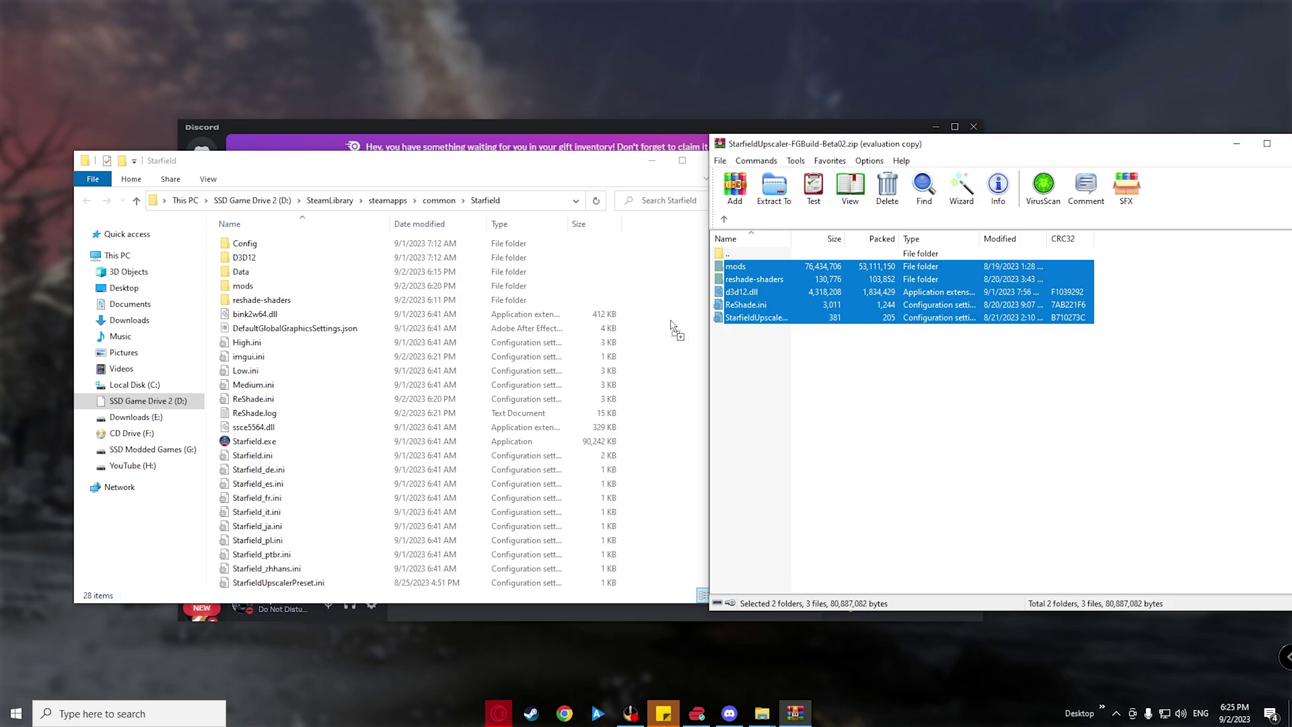
left_click_drag(672, 328, 673, 330)
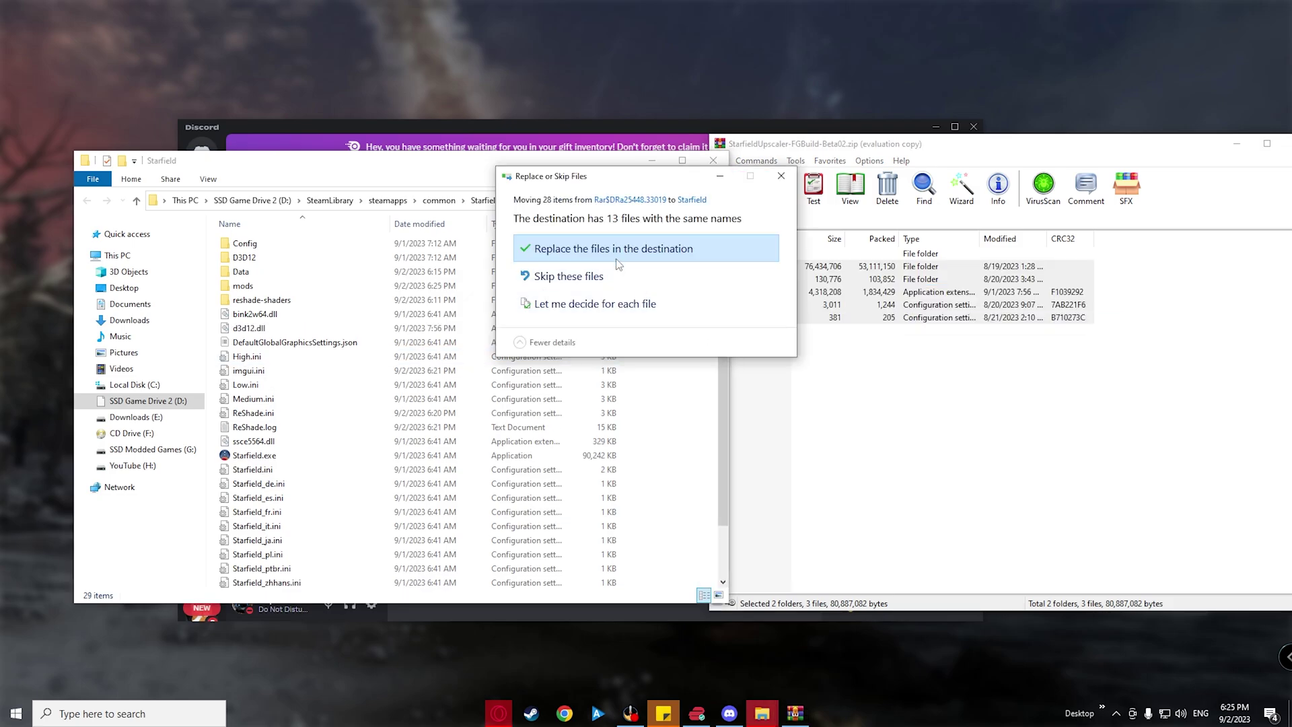
left_click(569, 249)
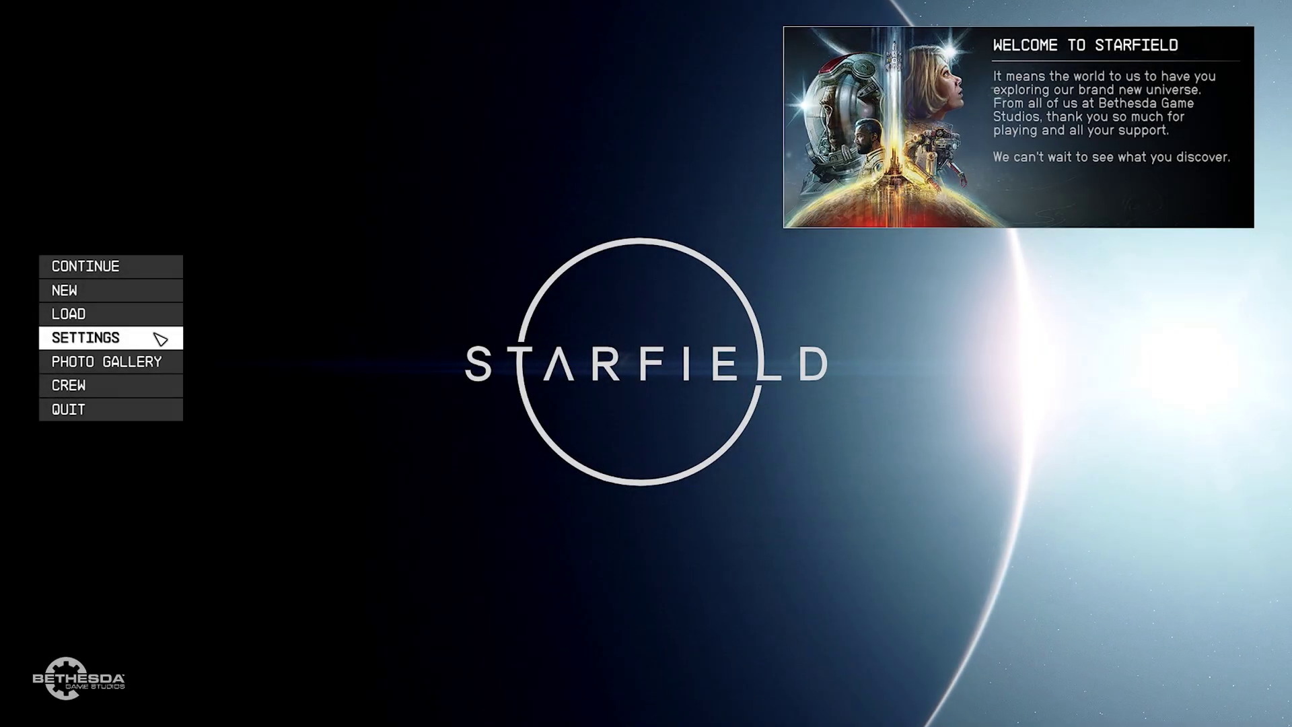
- Switch Starfield's display Upscaling from CAS to FSR2 with Dynamic Resolution off, then return to the menu
left_click(159, 337)
left_click(179, 294)
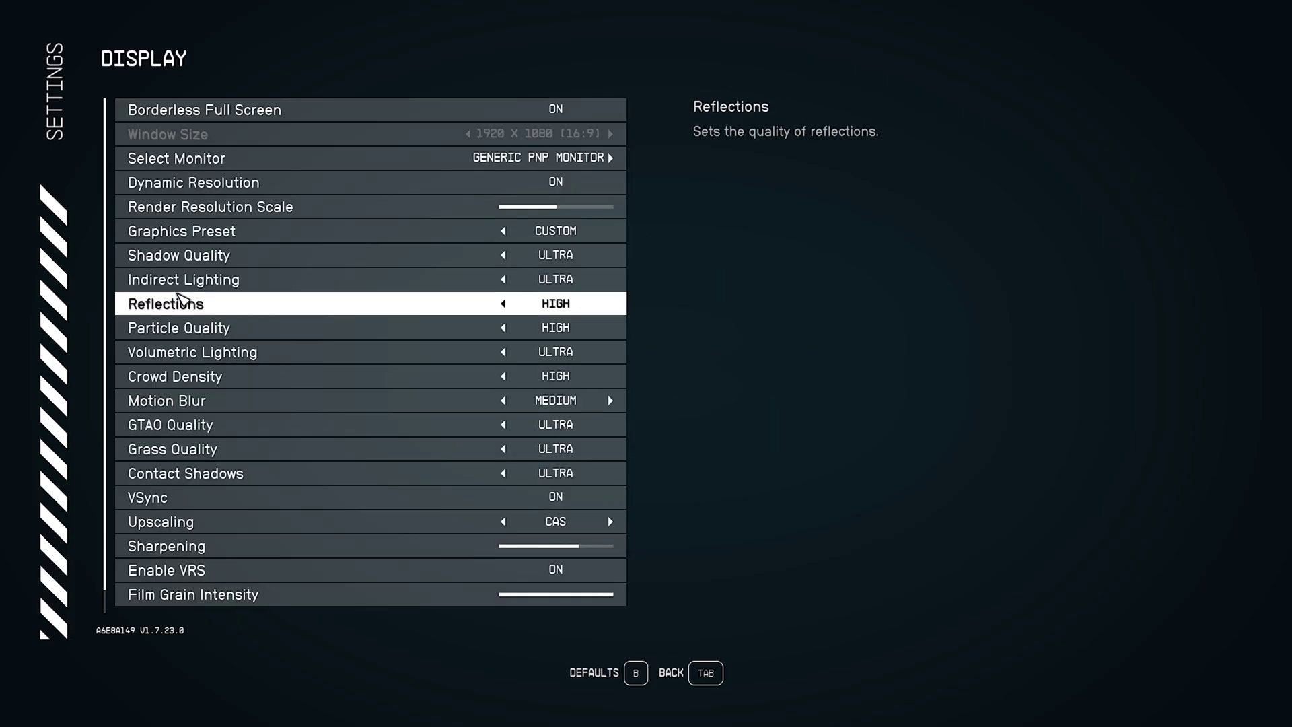
left_click(610, 522)
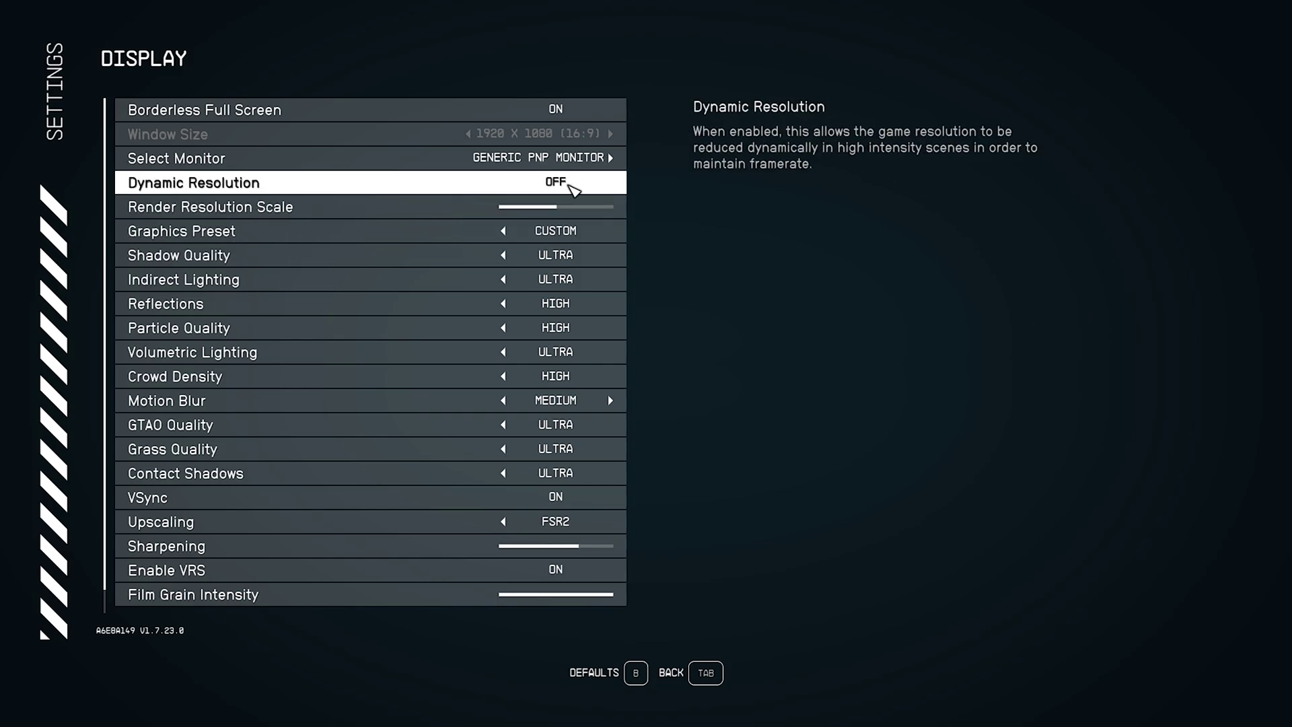
key("Tab")
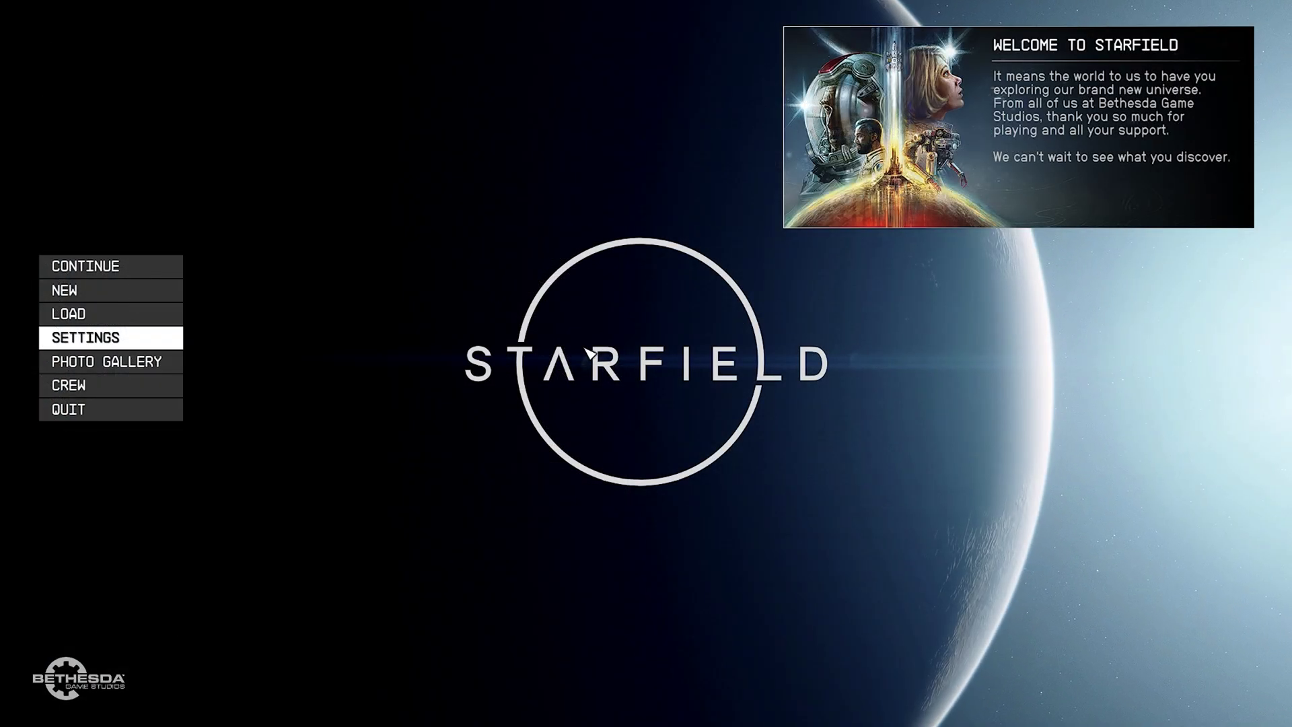
- Authenticate the Starfield Upscaler mod by allowing Patreon access, then return to the game
key("End")
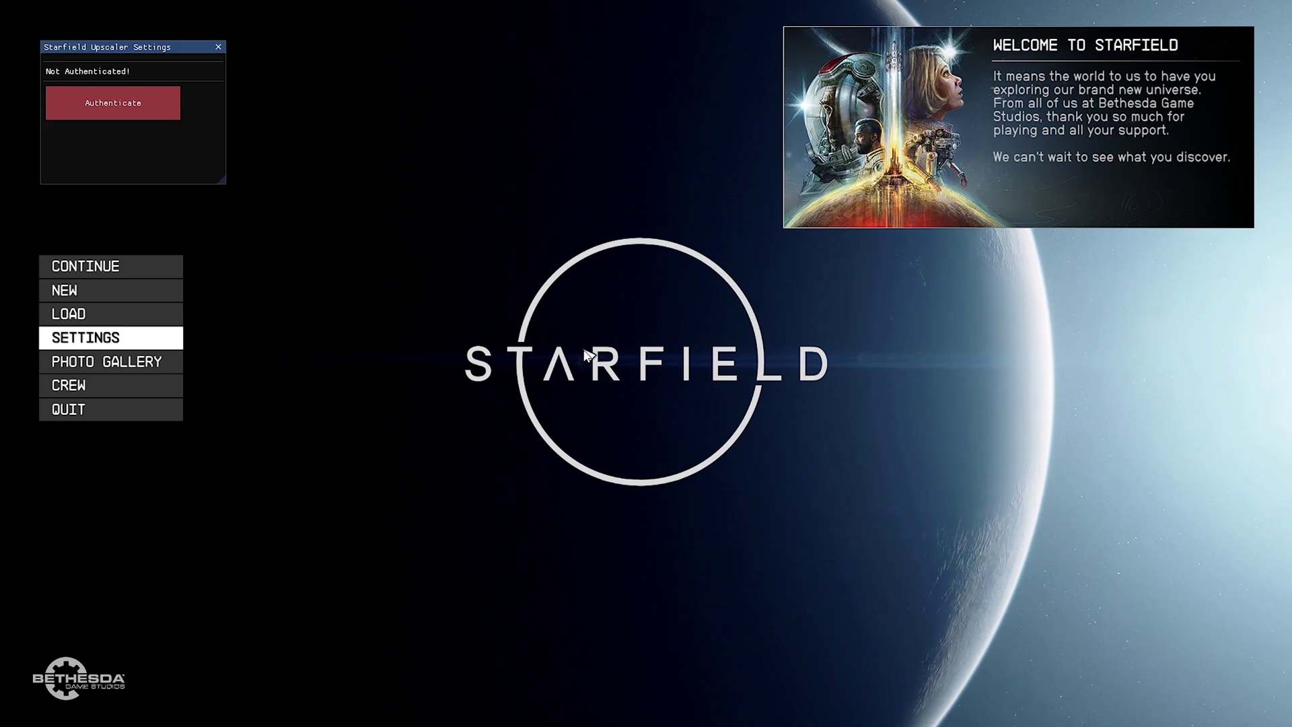
left_click(125, 112)
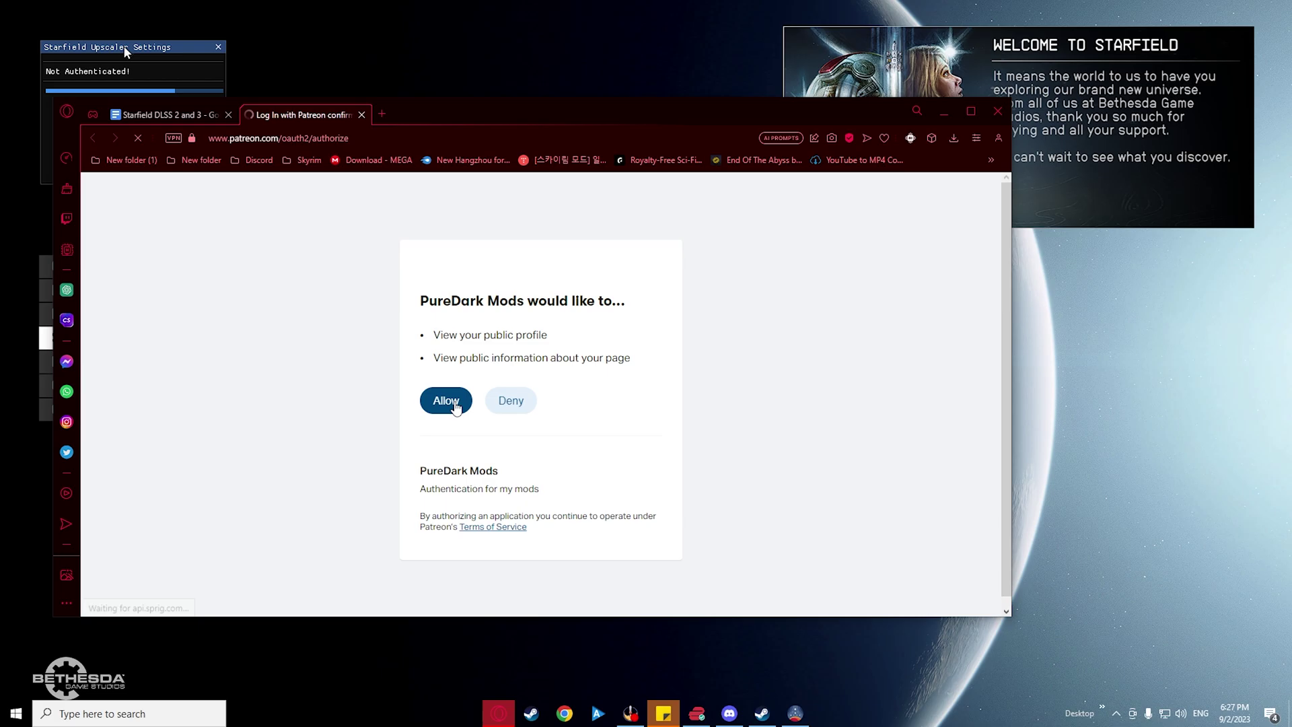
left_click(456, 403)
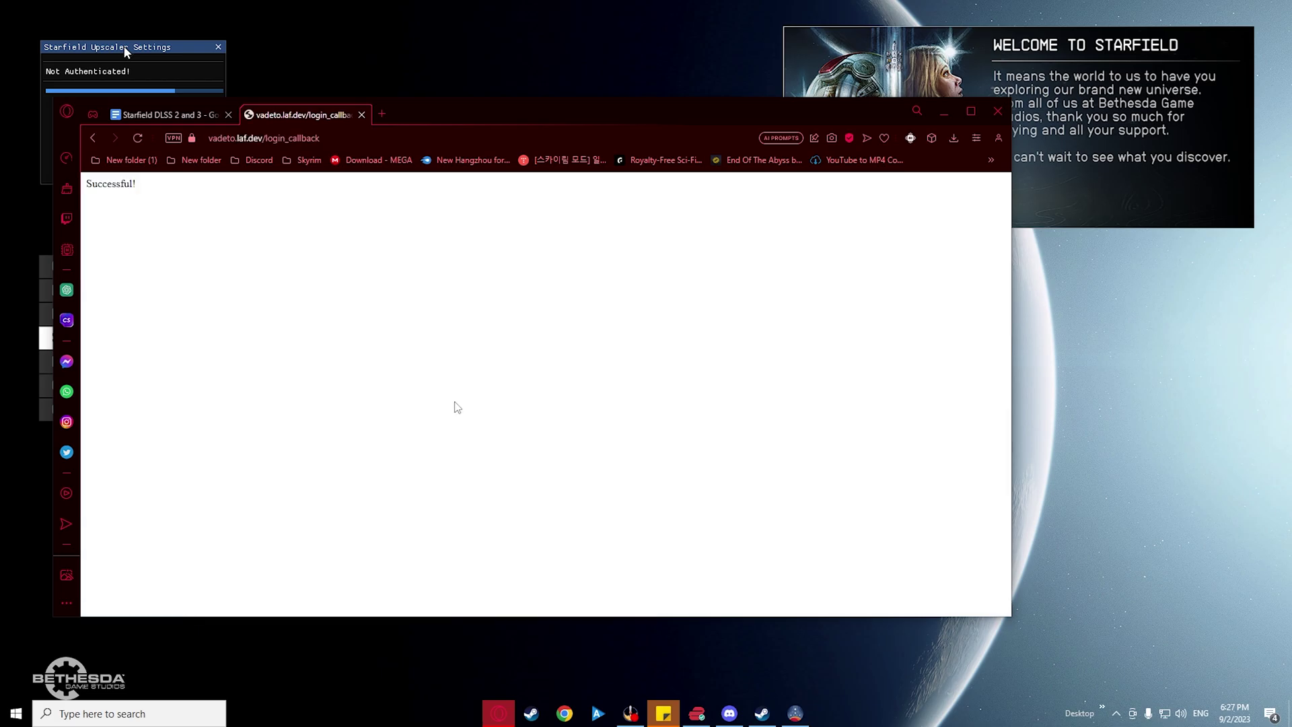
key("alt+Tab")
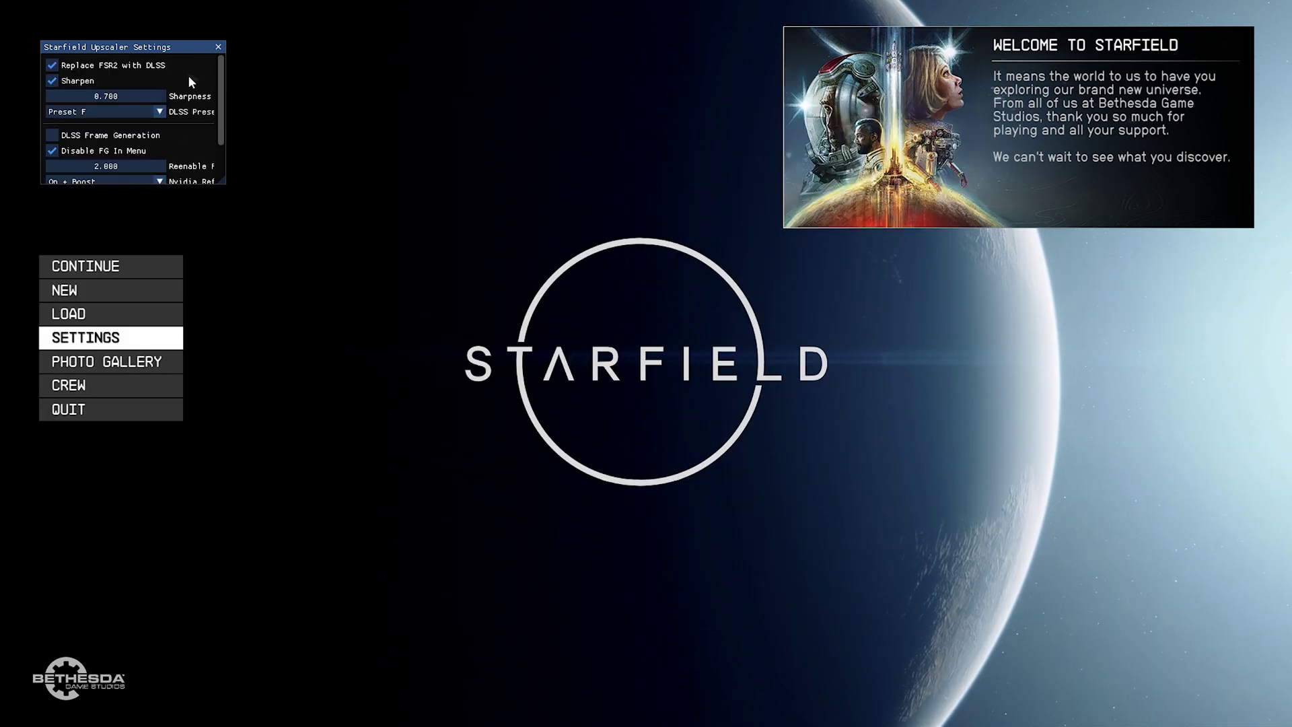
- Move the Upscaler Settings window to screen centre and tick DLSS Frame Generation
left_click_drag(105, 46, 425, 181)
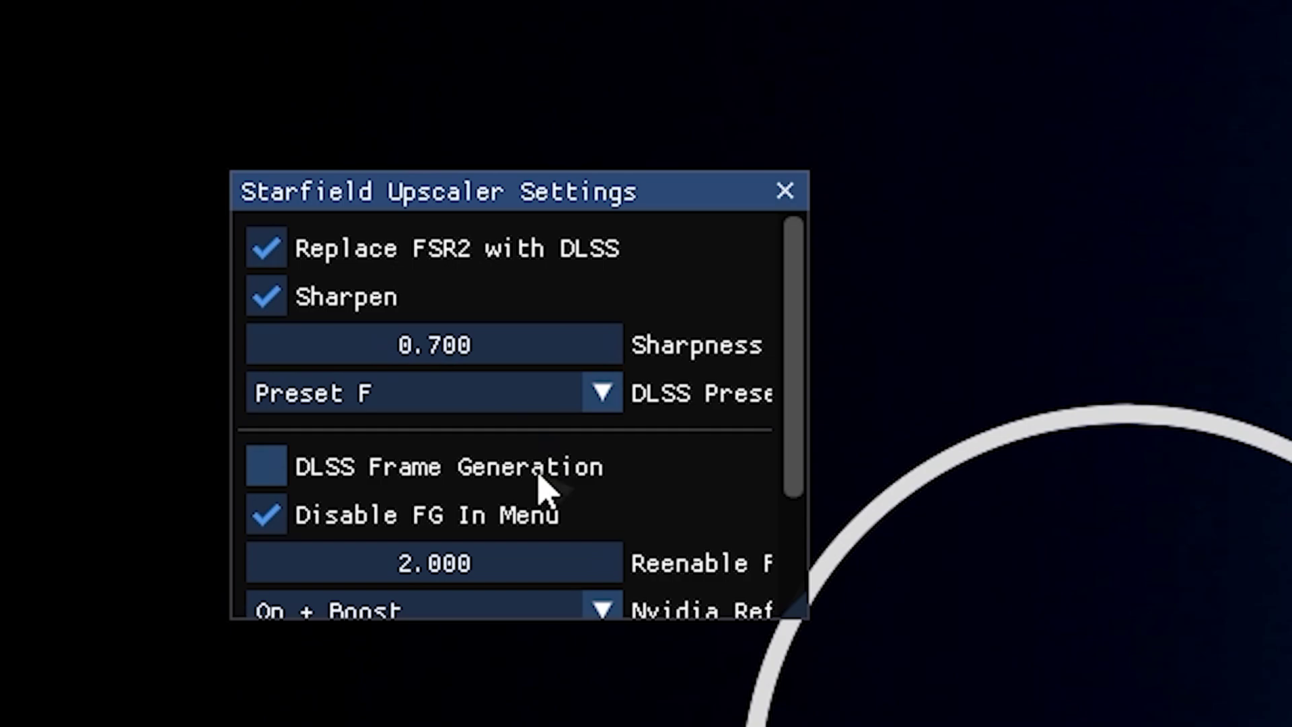
left_click(273, 471)
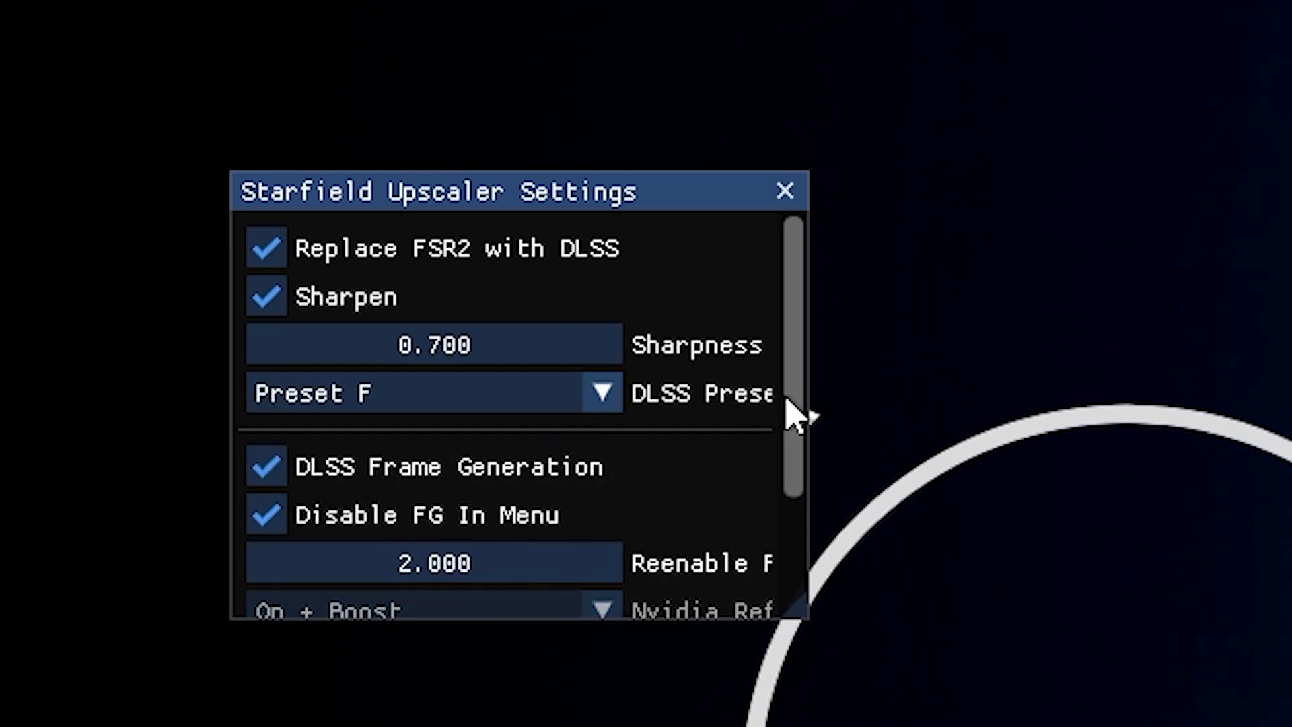
left_click_drag(791, 397, 797, 535)
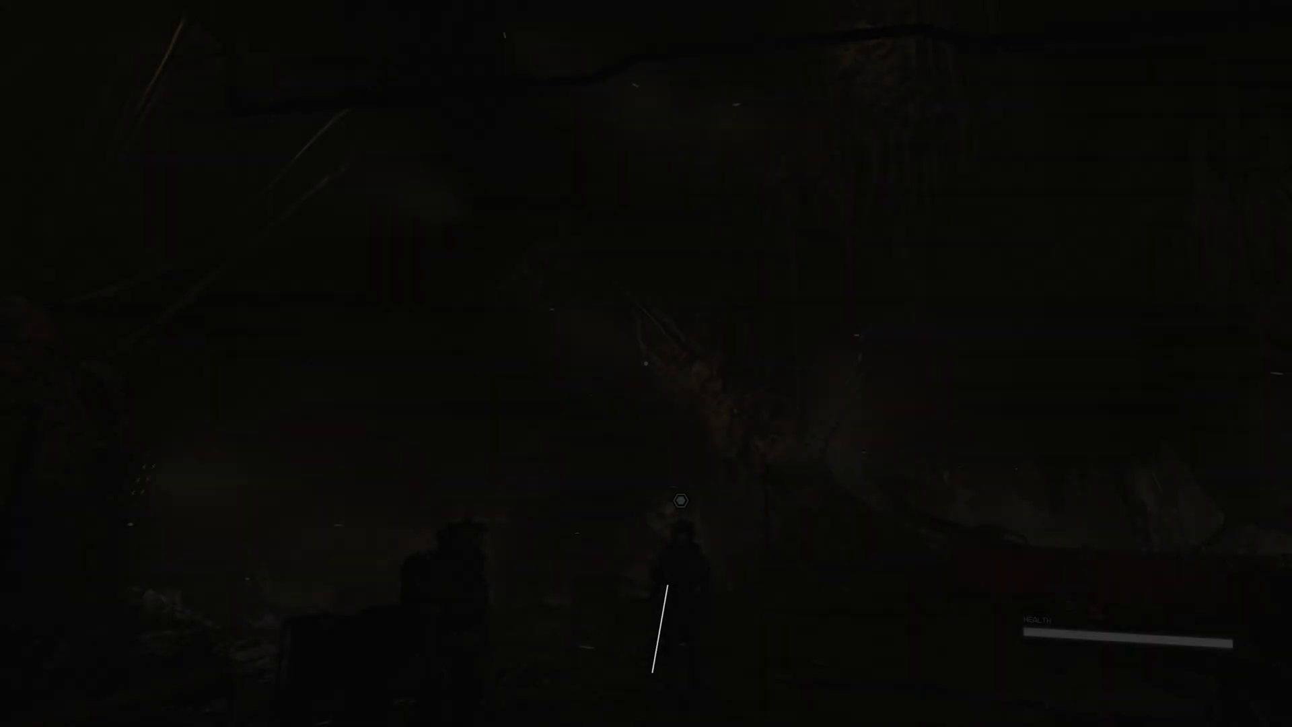